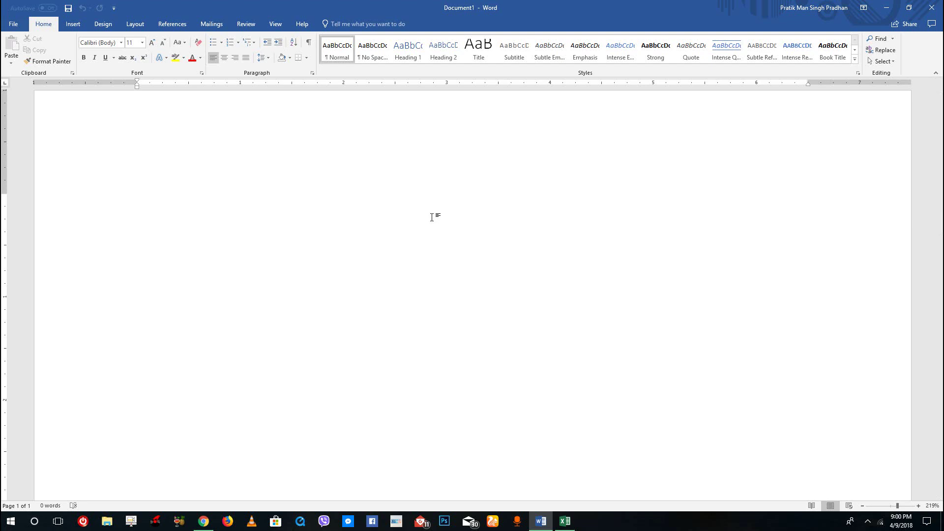
- Type 'This is a sentence.' on the blank page, correcting the typo
type("This is a sentence.")
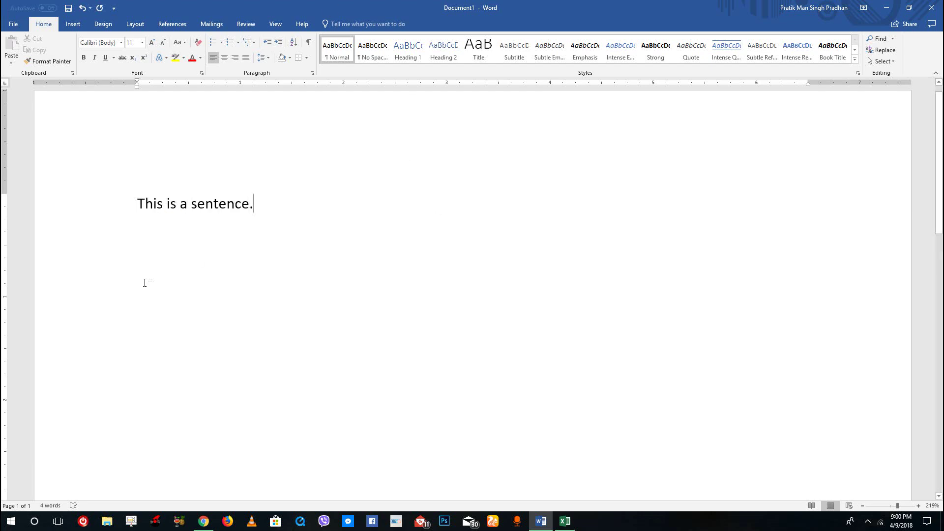
- Select the whole sentence
left_click(84, 204)
left_click(157, 203)
left_click(110, 202)
left_click_drag(162, 204, 214, 205)
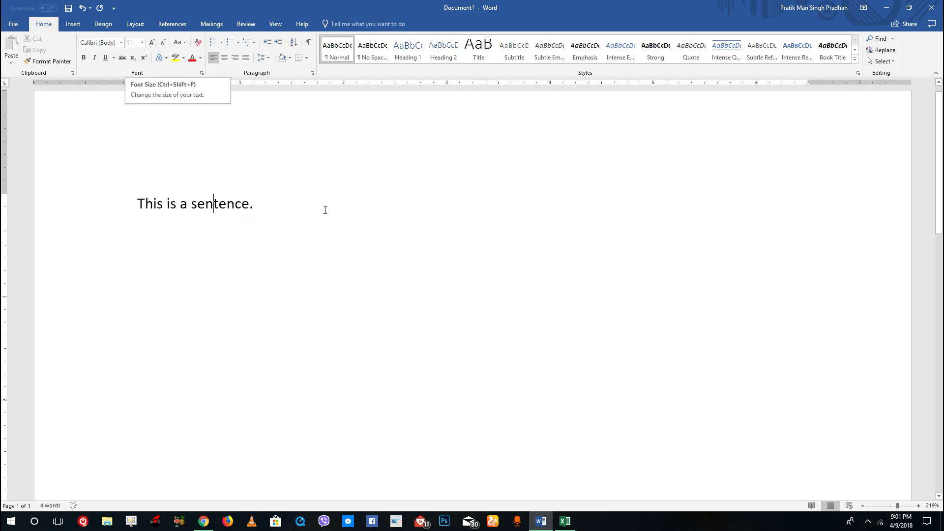
- Set the sentence to 20 pt, then grow and shrink it to end at 14 pt
left_click(88, 192)
left_click(142, 44)
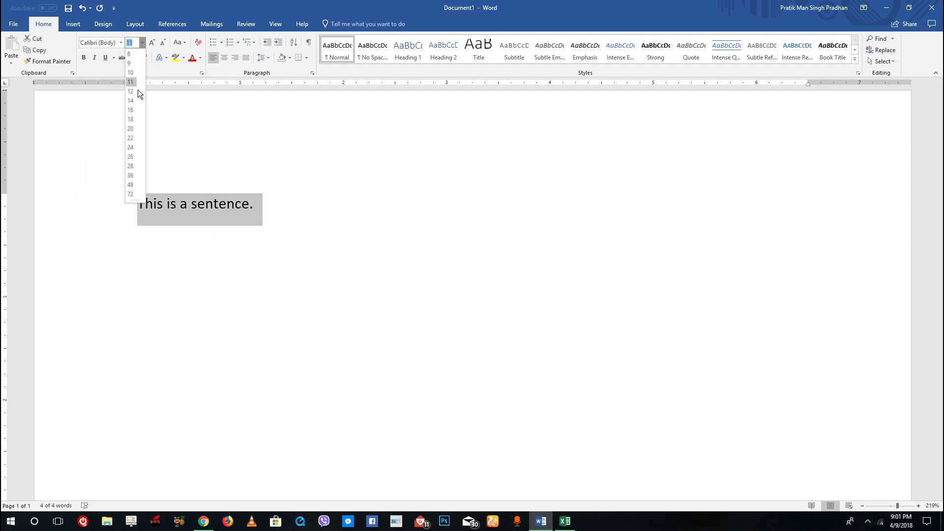
left_click(131, 129)
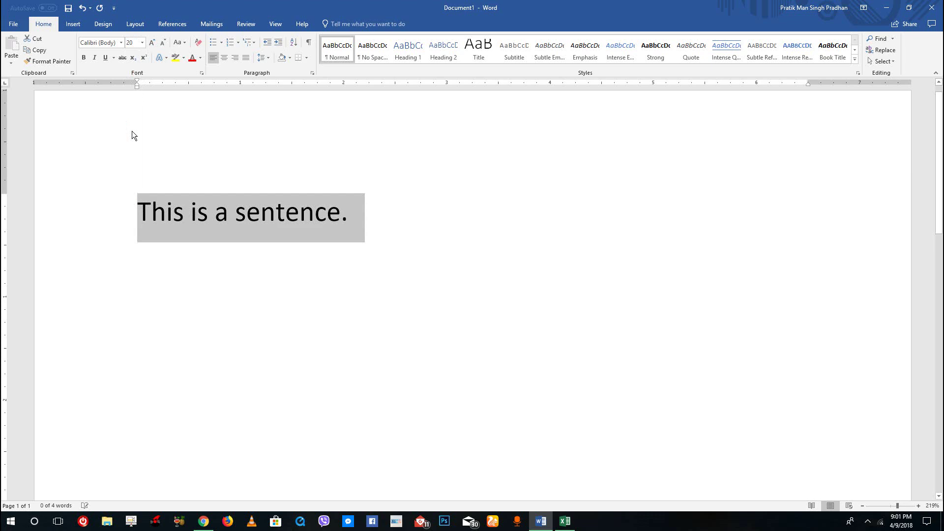
left_click(152, 43)
left_click(152, 44)
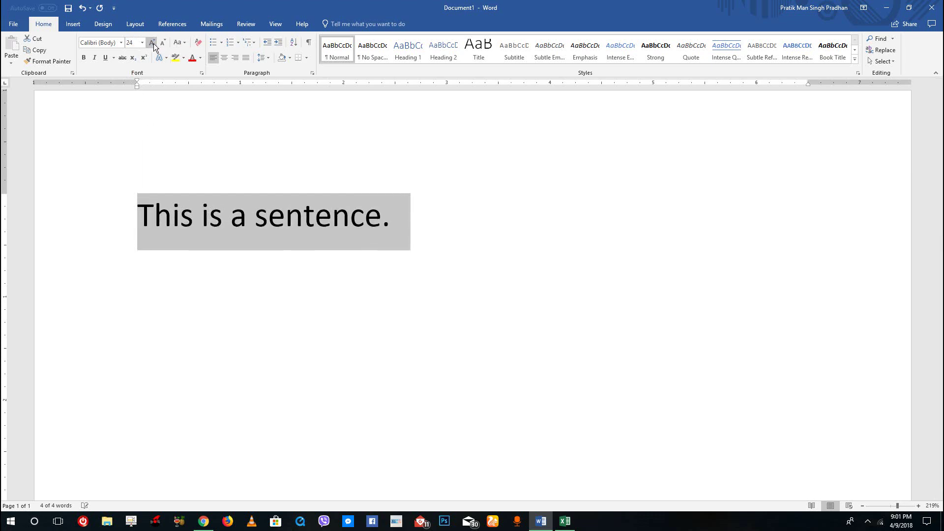
left_click(162, 43)
left_click(162, 43)
left_click(161, 43)
left_click(162, 43)
left_click(162, 43)
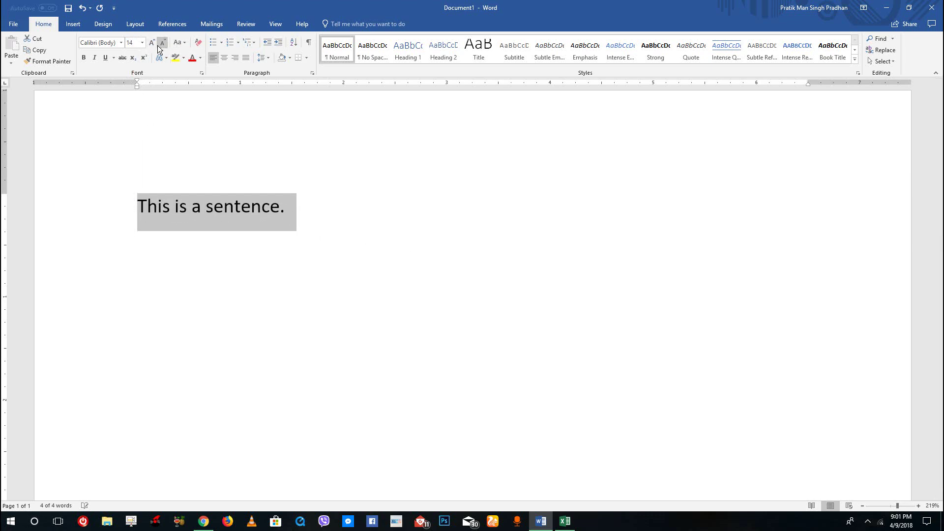
- Try UPPERCASE and Capitalize Each Word, ending on Sentence case
left_click(178, 42)
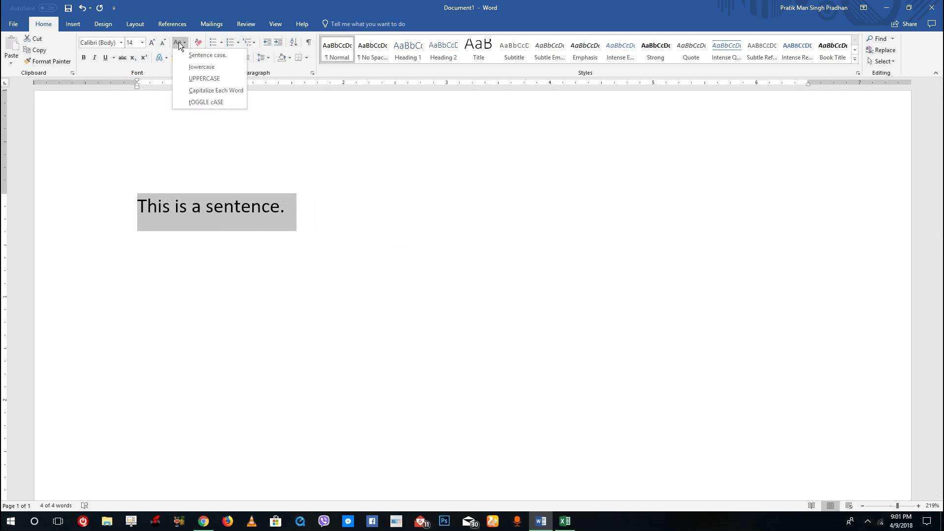
left_click(207, 77)
left_click(179, 44)
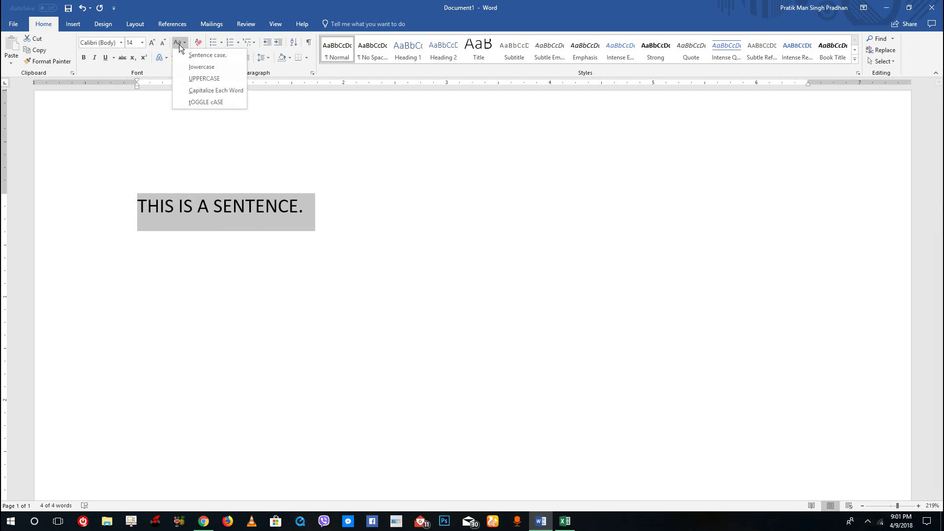
left_click(191, 55)
left_click(179, 43)
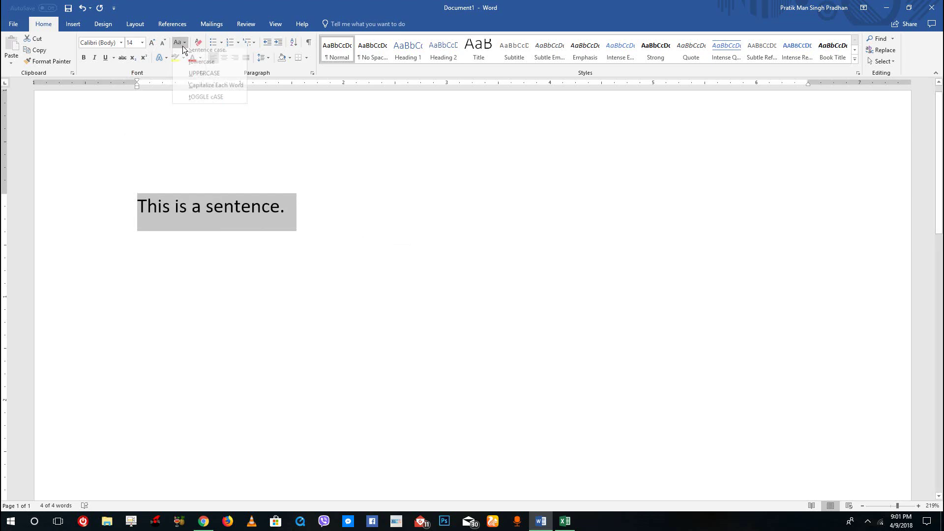
left_click(205, 91)
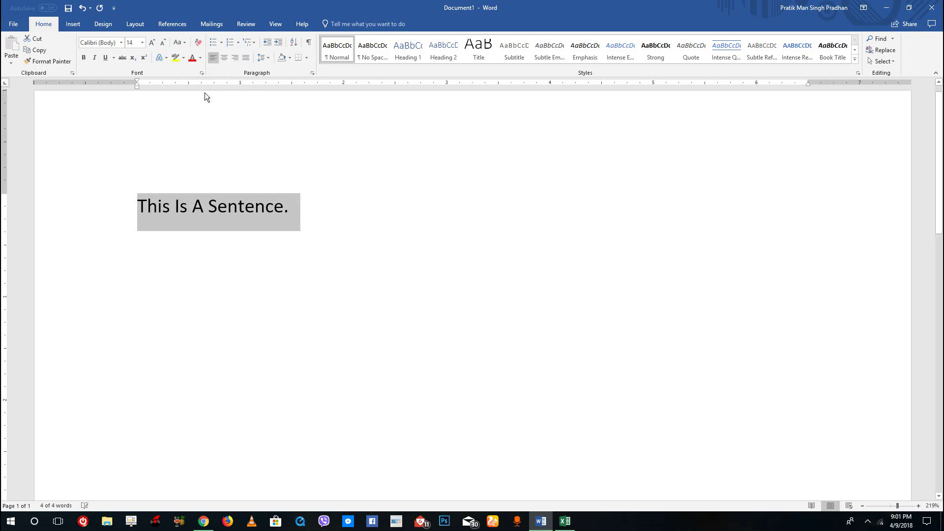
left_click(178, 43)
left_click(183, 55)
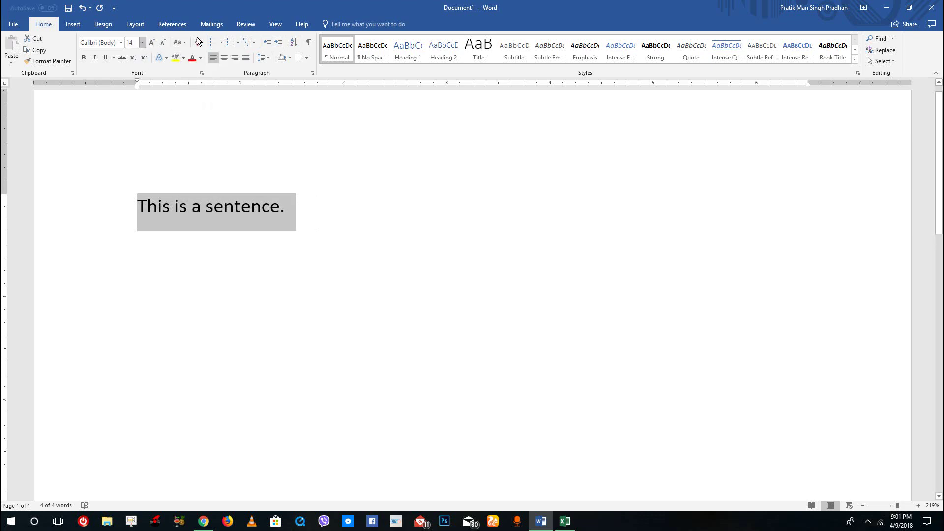
left_click(84, 58)
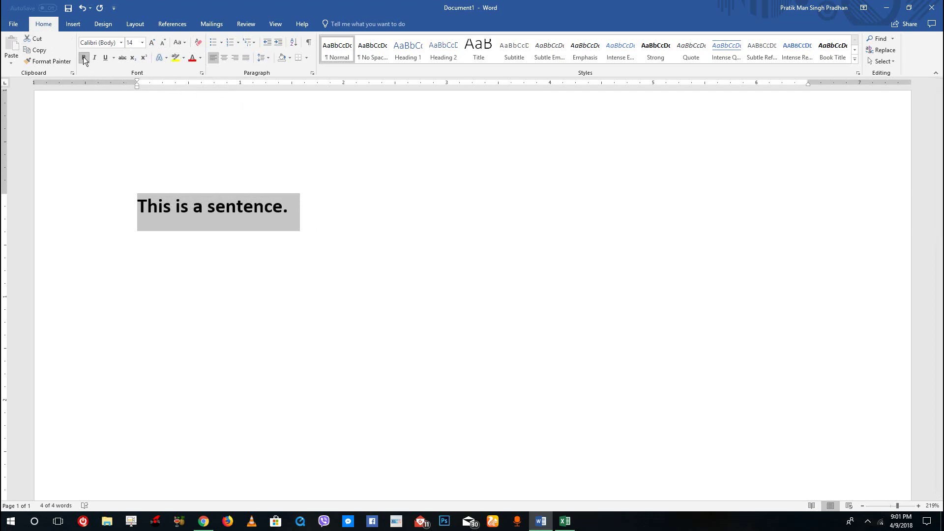
left_click(84, 58)
left_click(94, 59)
left_click(94, 60)
left_click(104, 59)
left_click(105, 59)
left_click(145, 57)
left_click(145, 57)
left_click(134, 58)
left_click(133, 58)
left_click_drag(173, 226, 163, 224)
left_click(142, 59)
left_click(141, 59)
left_click(161, 60)
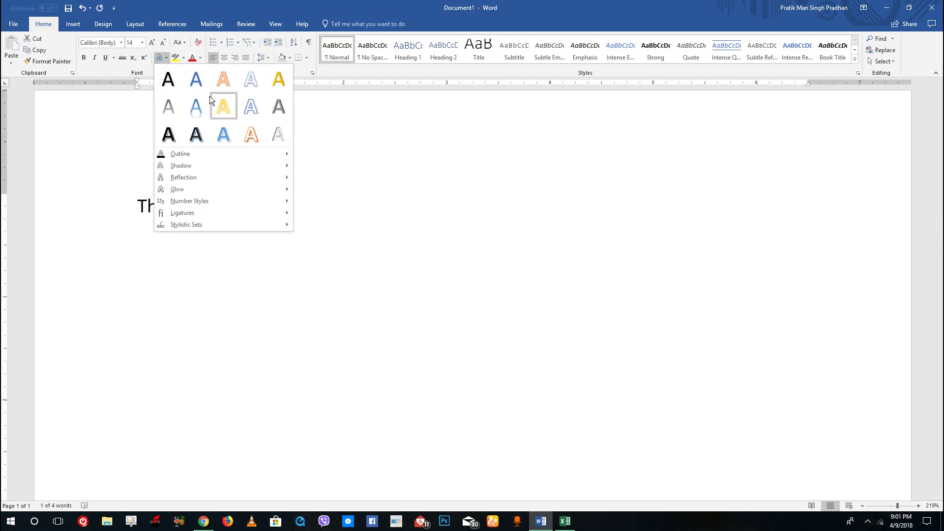
left_click(198, 111)
left_click(90, 205)
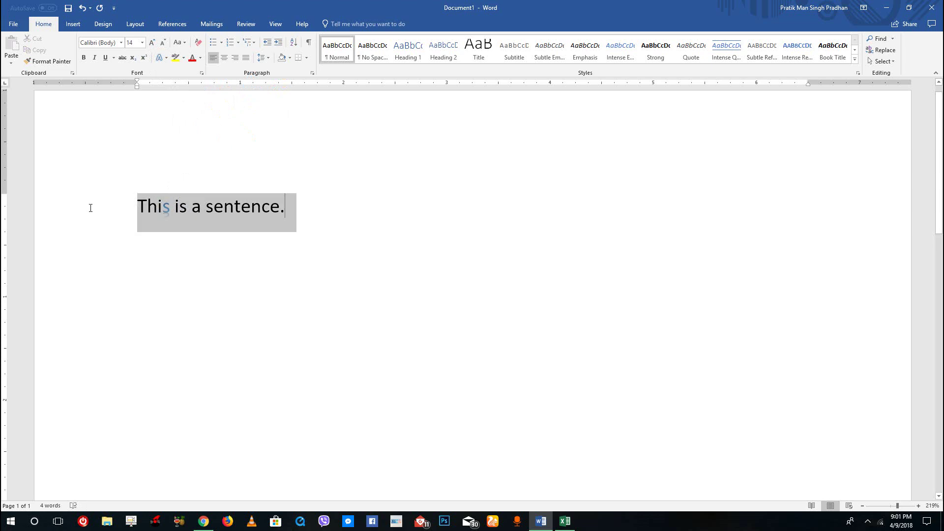
left_click(163, 60)
left_click(197, 113)
left_click(248, 228)
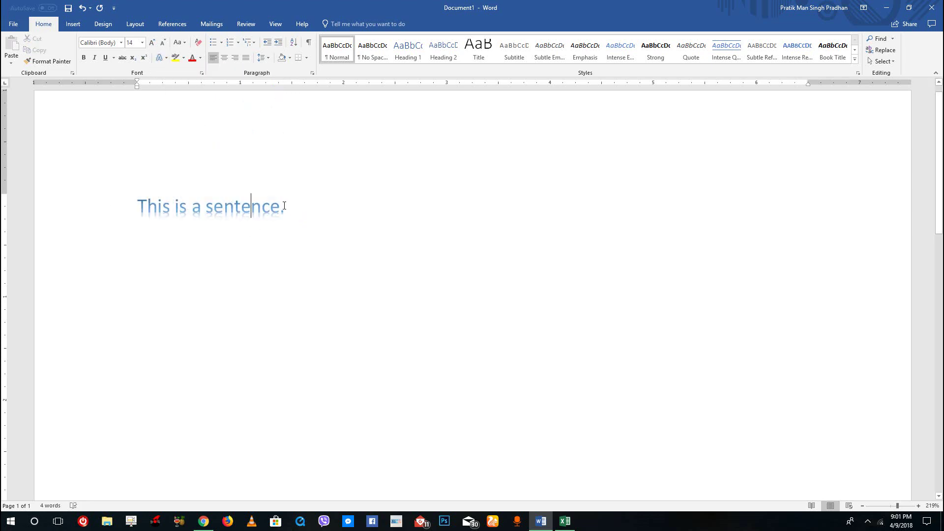
key("ctrl+z")
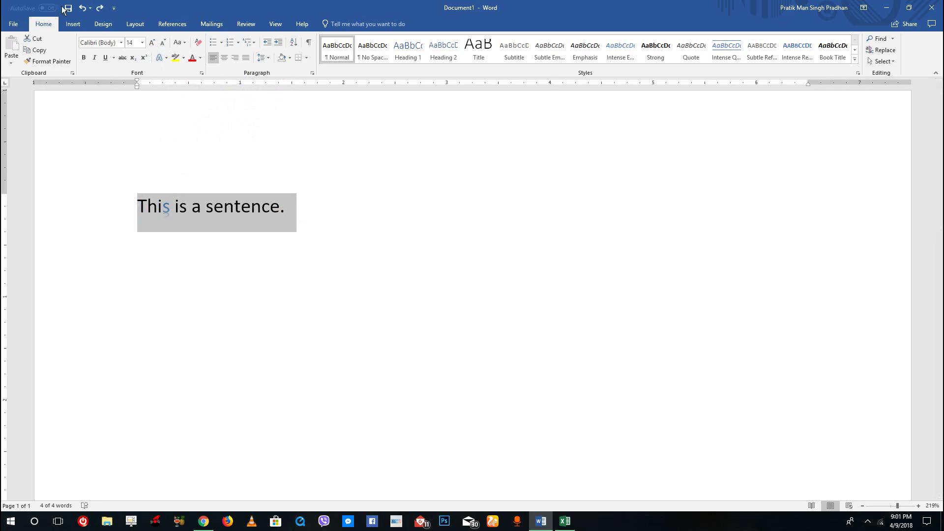
left_click(82, 8)
left_click(249, 209)
triple_click(177, 211)
left_click(214, 160)
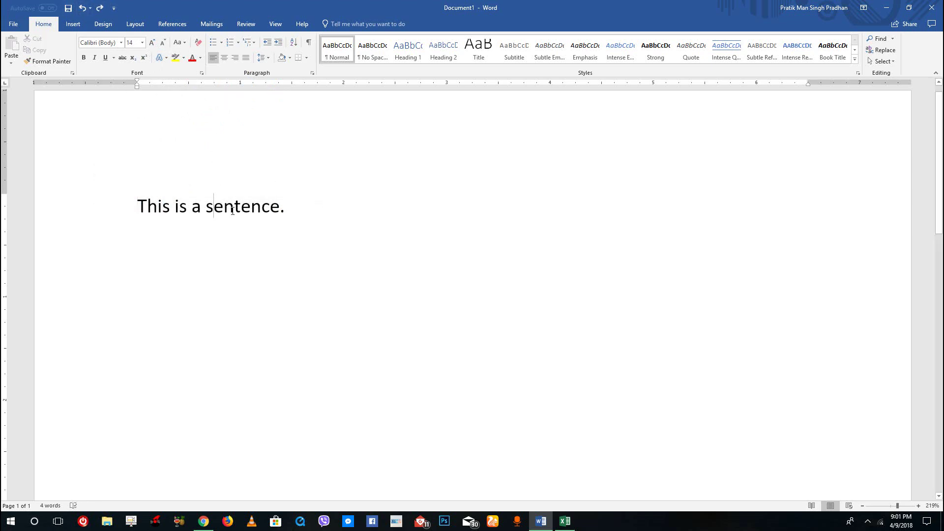
key("ctrl+a")
left_click(176, 57)
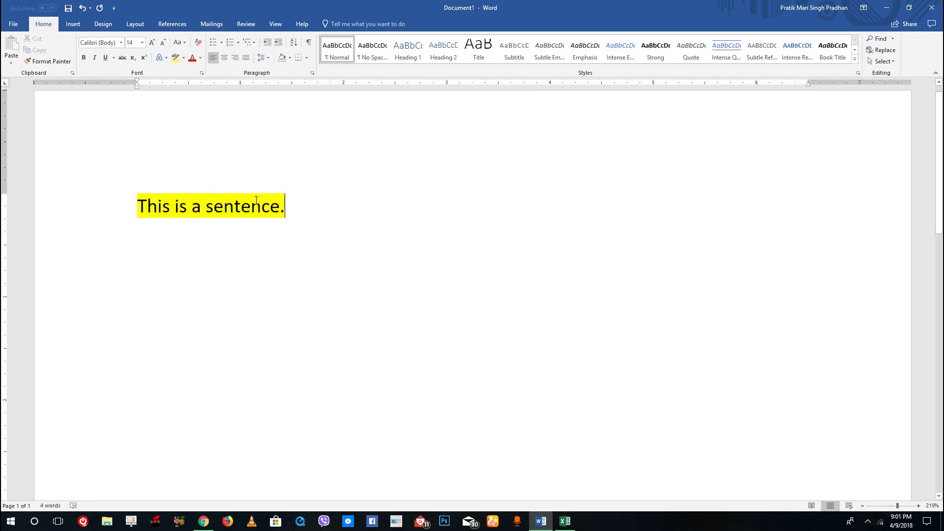
key("ctrl+z")
left_click(193, 58)
key("Right")
key("ctrl+z")
key("Right")
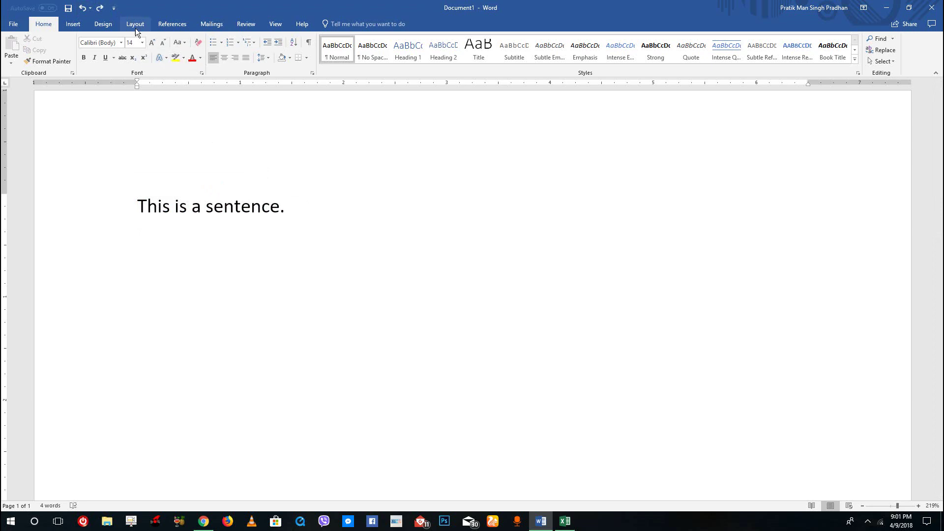
left_click(274, 220)
left_click_drag(317, 216, 69, 211)
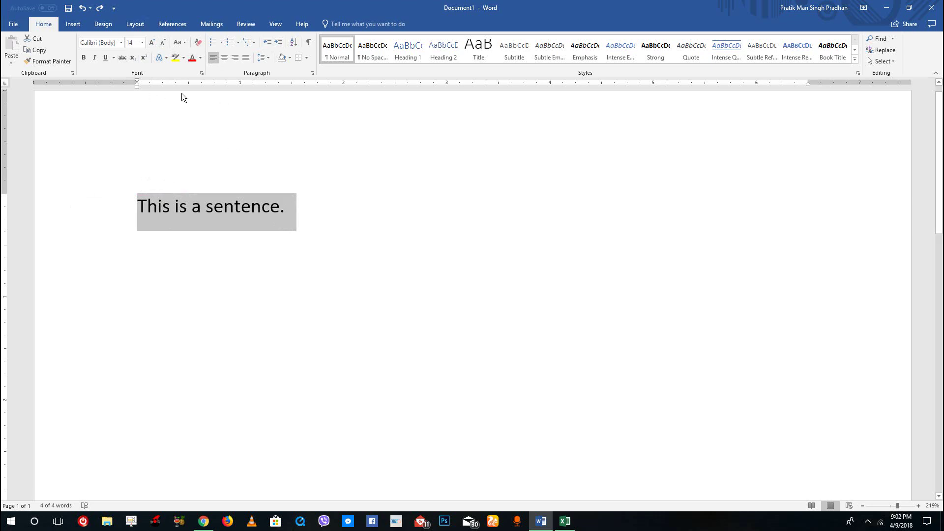
- Look through the Font dialog's settings and close it without changes
left_click(202, 73)
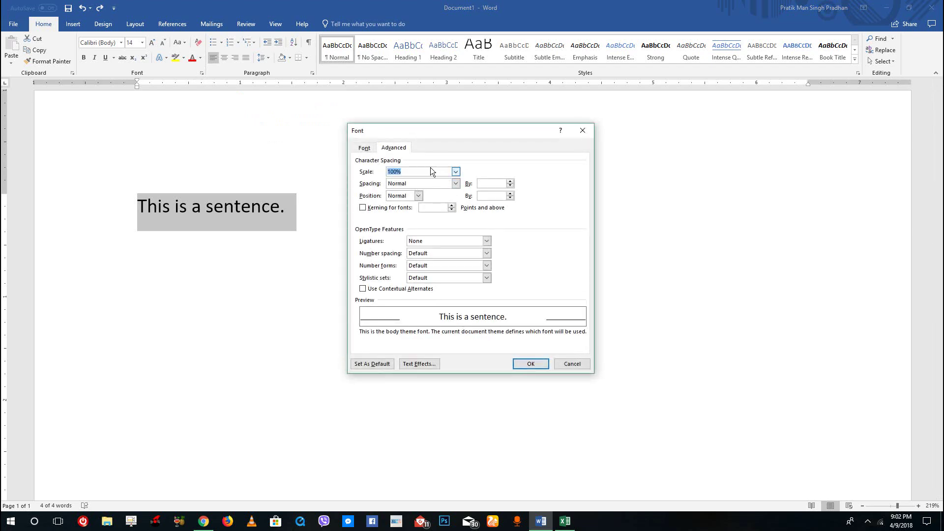
left_click(370, 151)
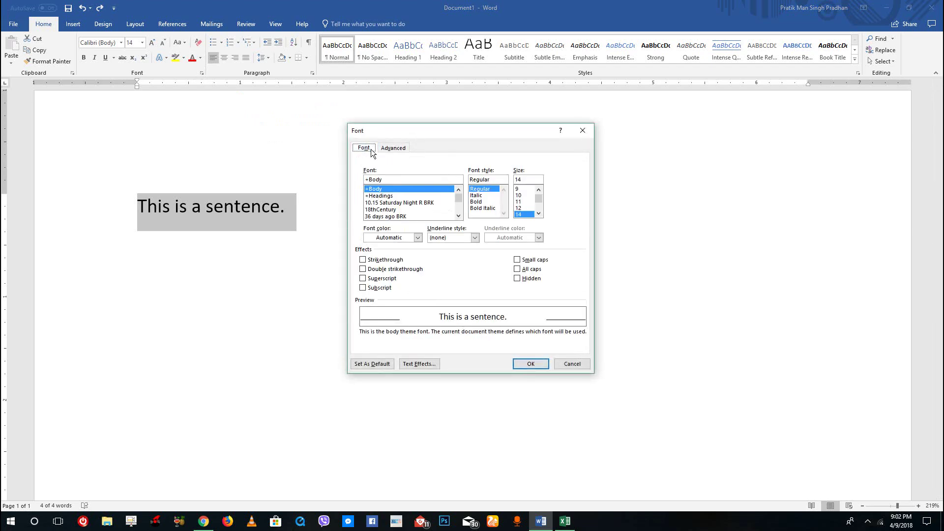
left_click(388, 212)
left_click(572, 364)
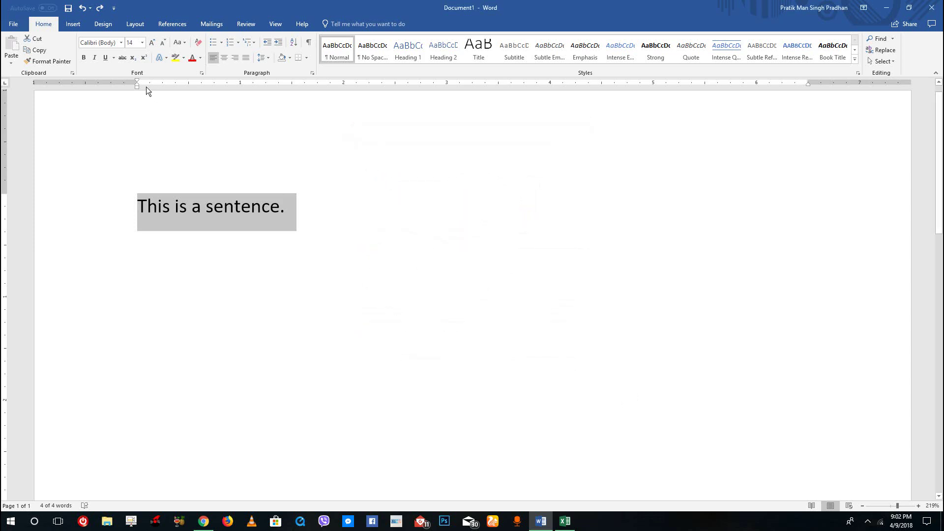
- Apply the Blackout font to the sentence from the font list
left_click(121, 43)
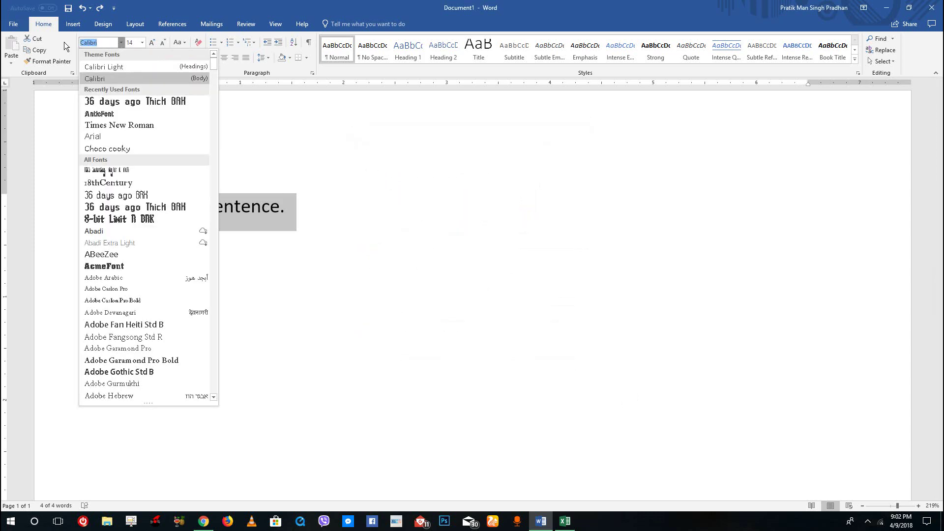
scroll(172, 214, "down", 5)
scroll(186, 142, "down", 15)
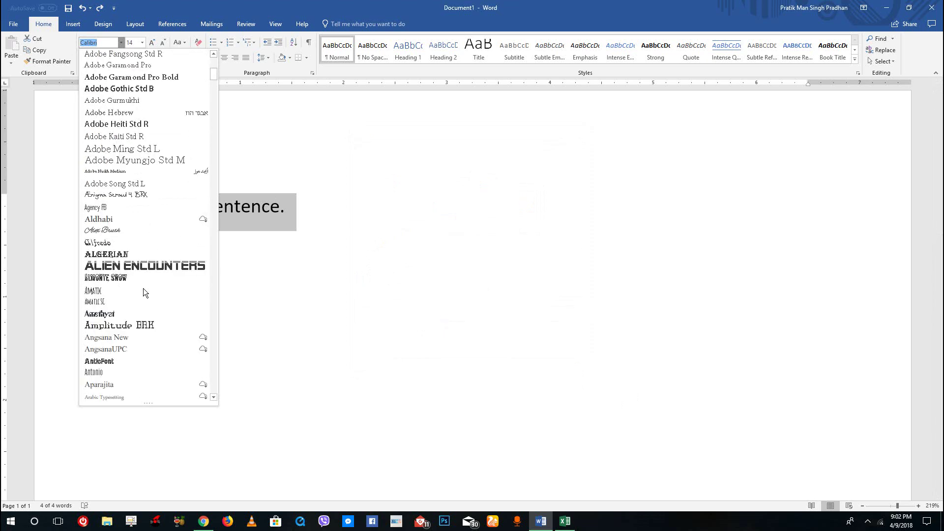
left_click(117, 243)
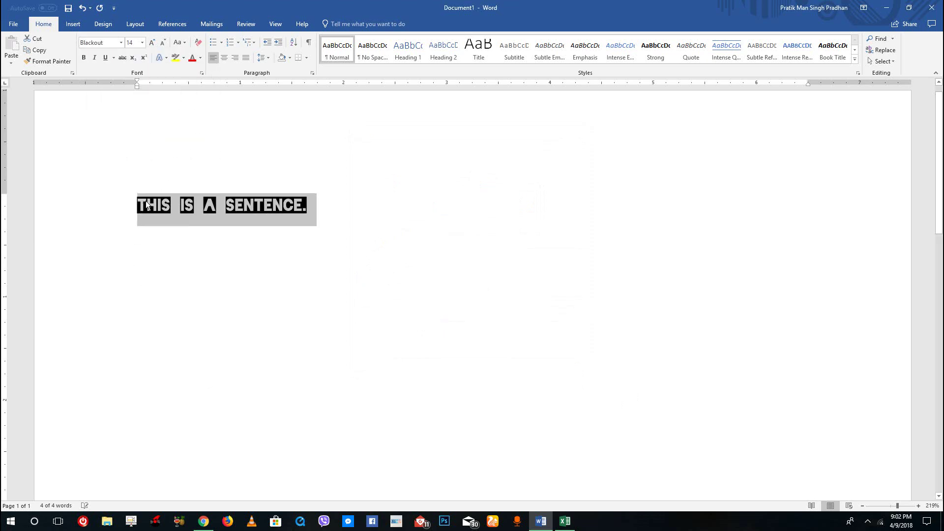
- Enter Myriad Pro in the font box to apply it
left_click(105, 44)
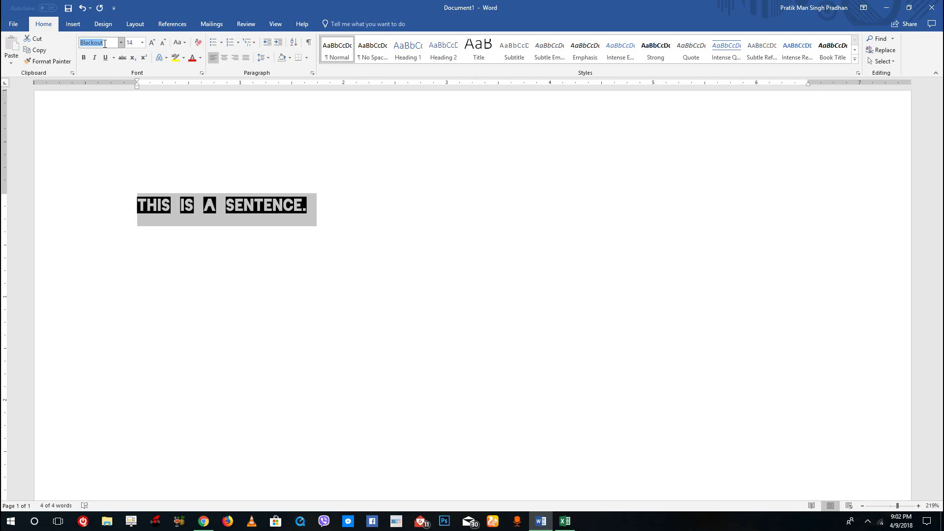
type("Myriad Pro")
key("Return")
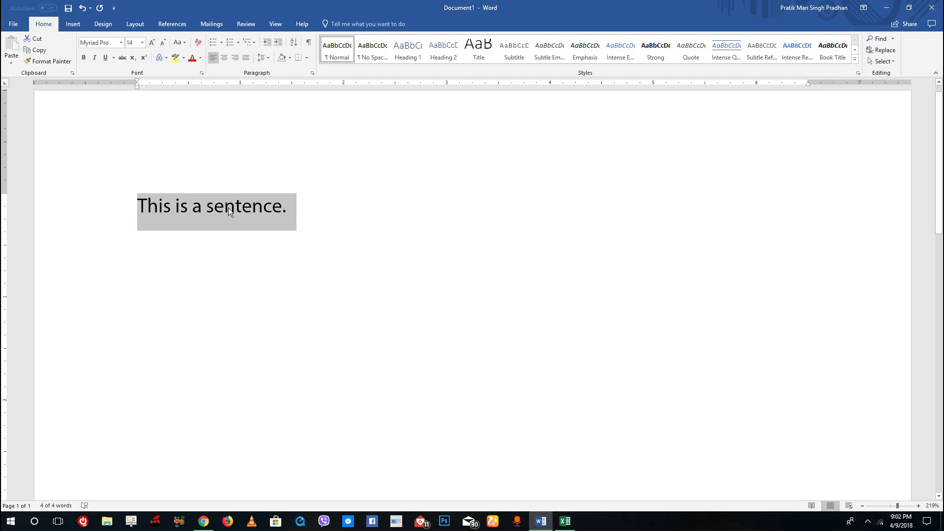
- Apply 36 days ago Thick BRK from the mini toolbar and reselect the sentence
right_click(253, 205)
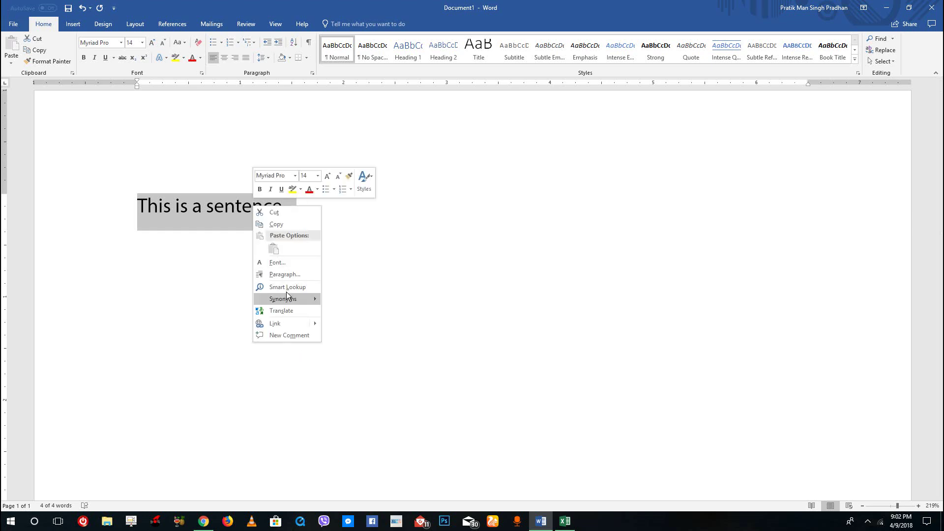
left_click(296, 176)
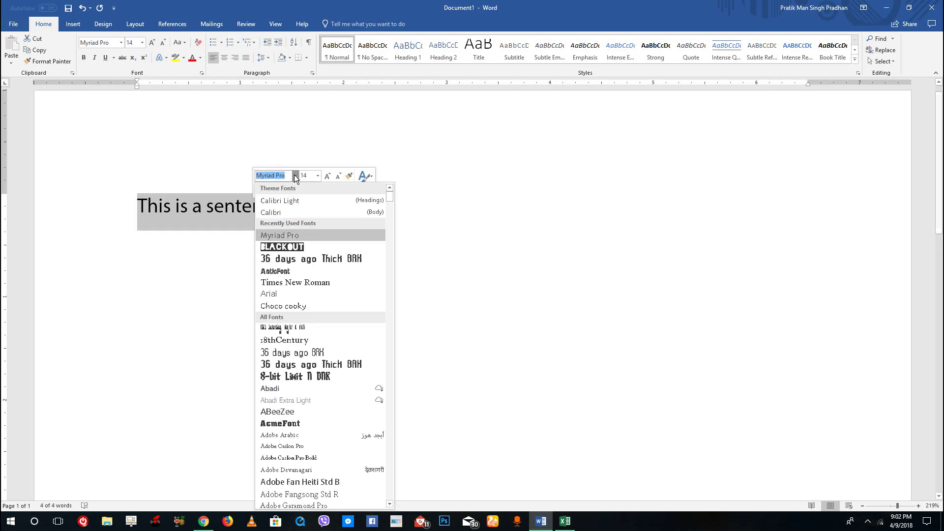
left_click(312, 260)
left_click(271, 239)
left_click(94, 205)
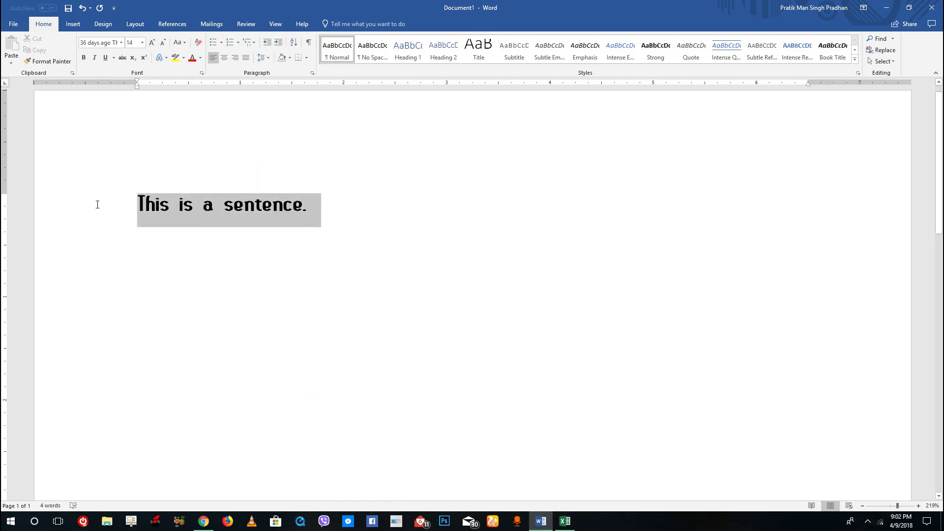
- Apply the Adobe Gothic Std B font through the Font dialog
left_click(202, 74)
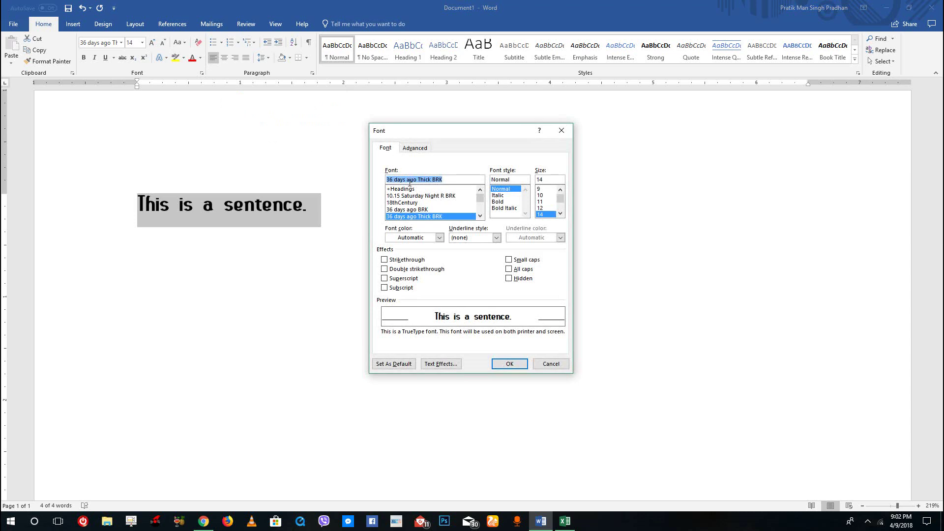
left_click(415, 203)
scroll(423, 215, "down", 3)
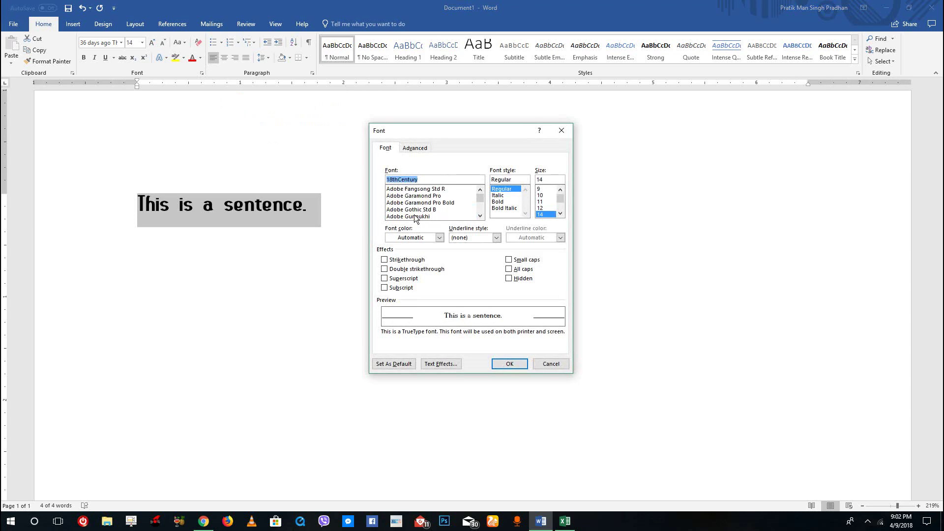
left_click(418, 210)
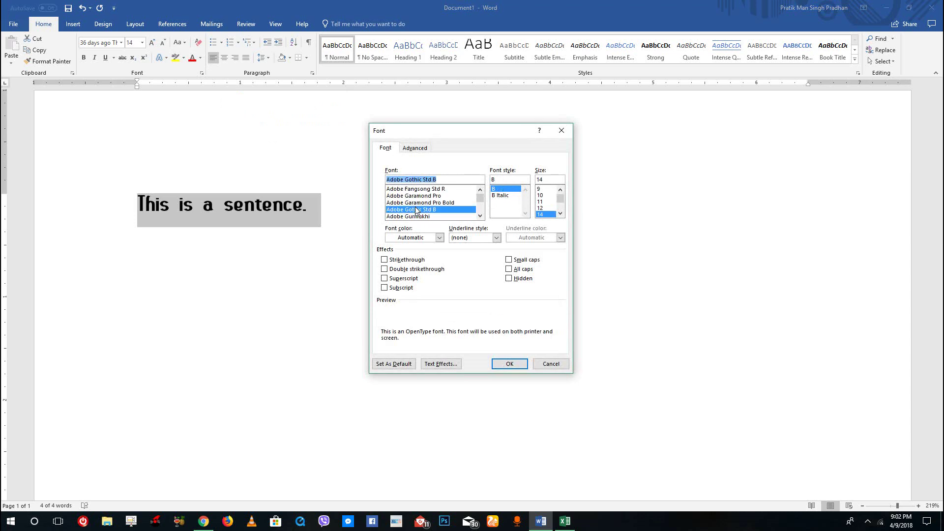
left_click(508, 364)
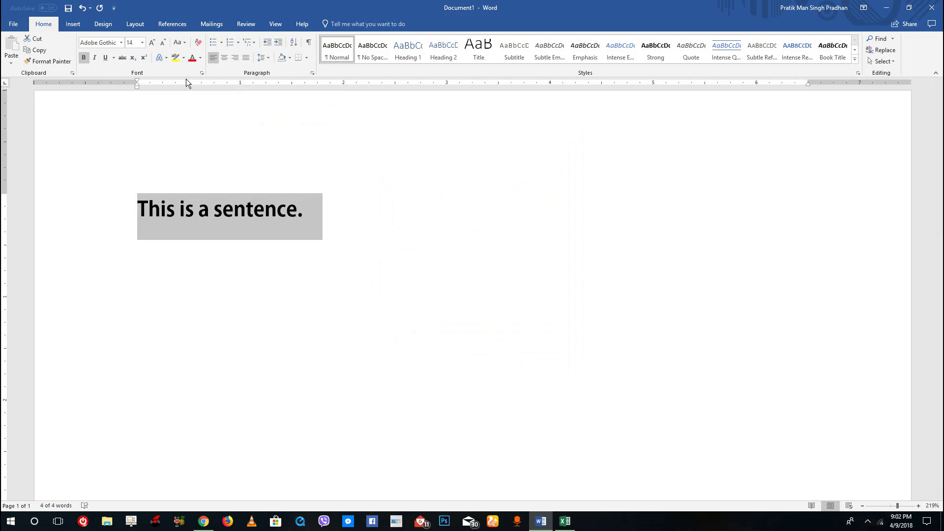
- Stage Bold Italic at 16 pt, keeping the font colour Automatic after trying orange
left_click(201, 74)
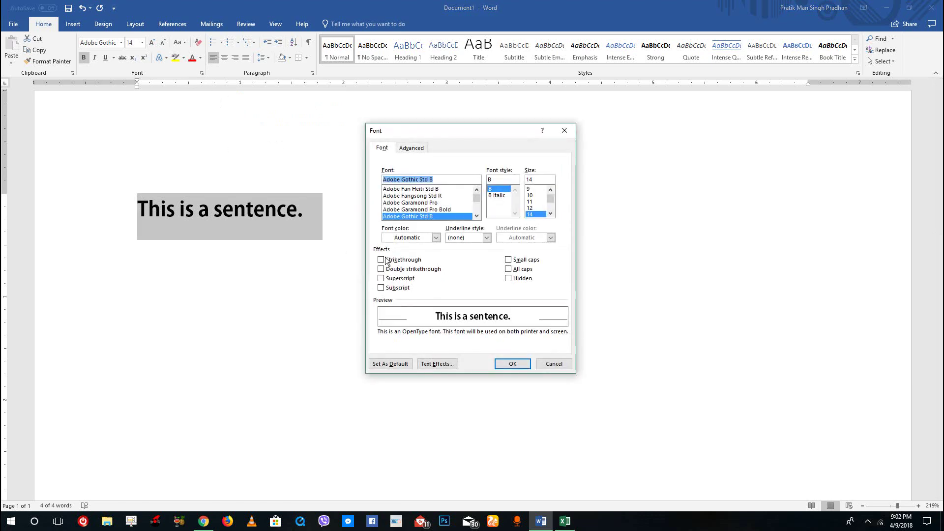
left_click(498, 195)
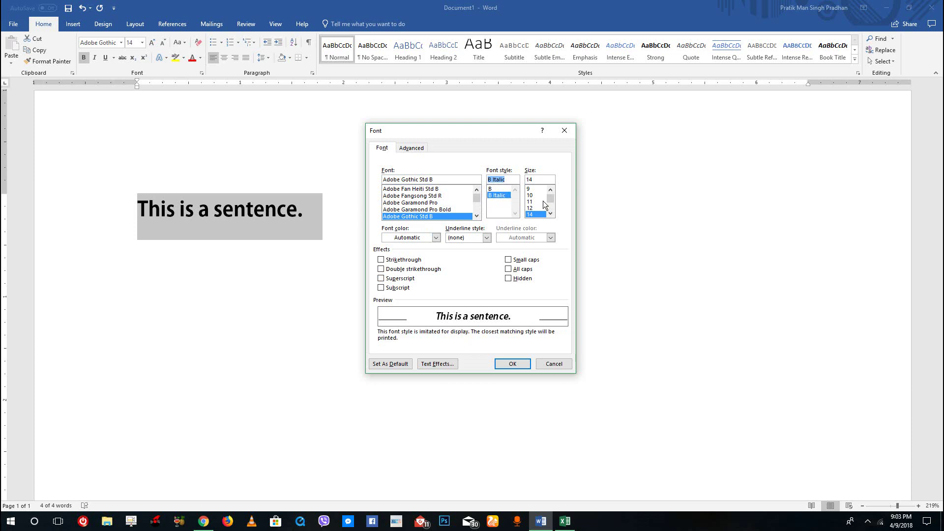
left_click(550, 213)
left_click(539, 215)
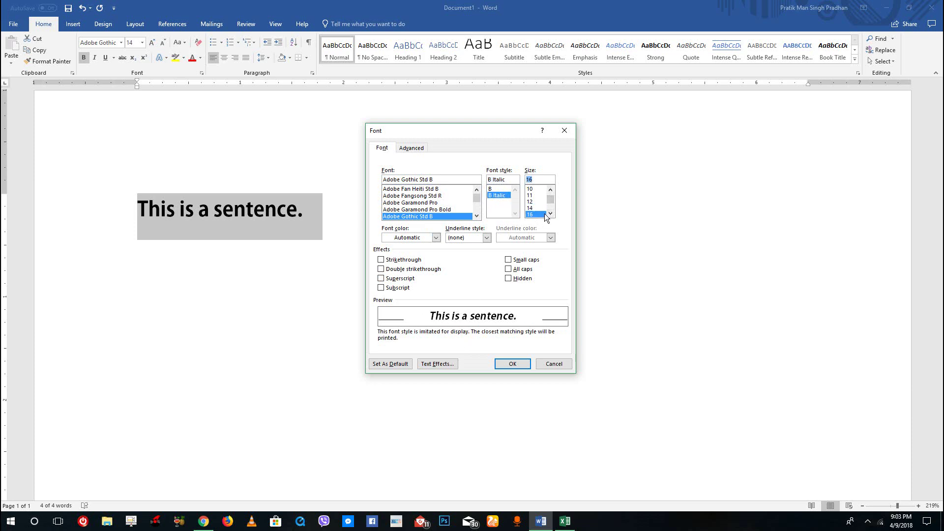
left_click(435, 237)
left_click(424, 288)
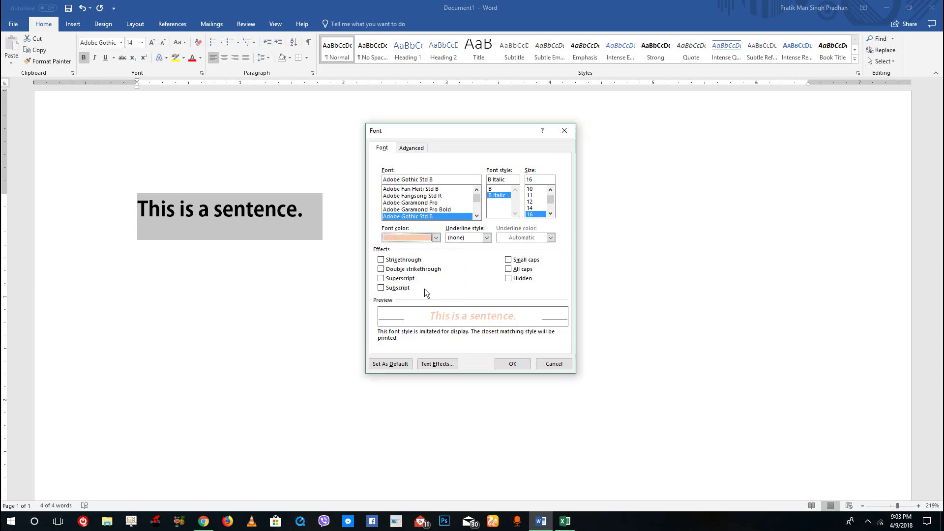
left_click(432, 239)
left_click(424, 249)
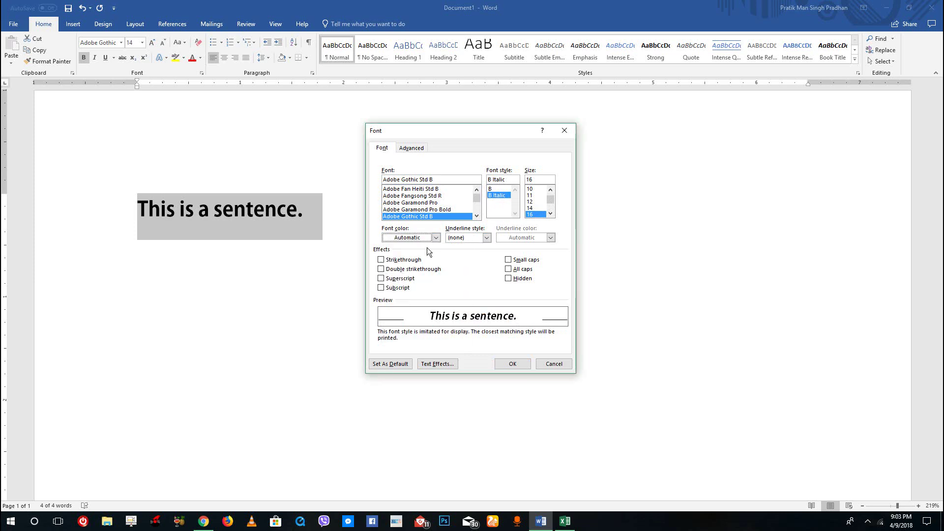
- Set a dotted underline in dark blue
left_click(485, 238)
left_click(467, 261)
left_click(486, 239)
left_click(470, 290)
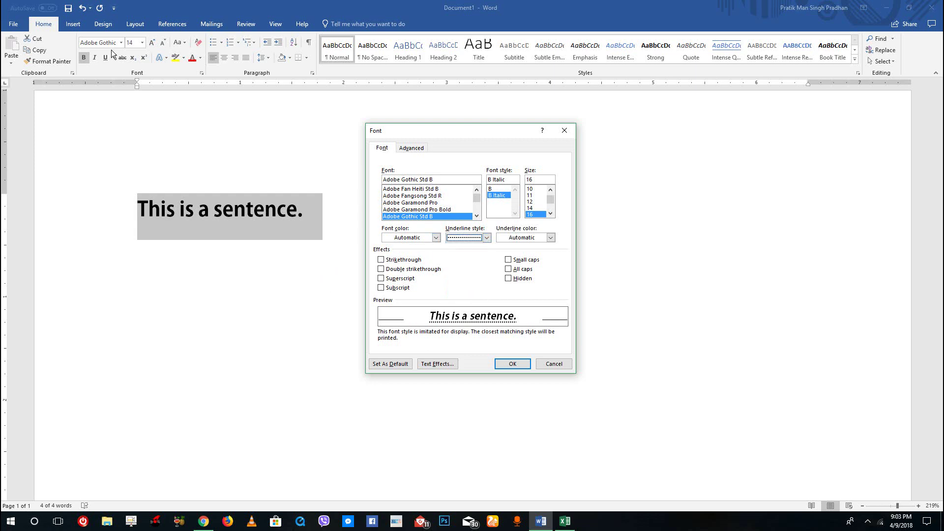
left_click(551, 238)
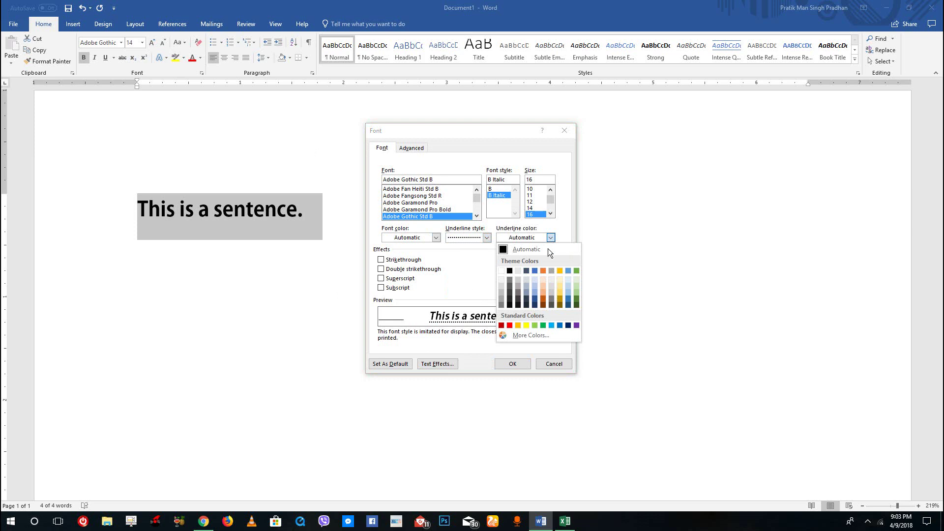
left_click(532, 296)
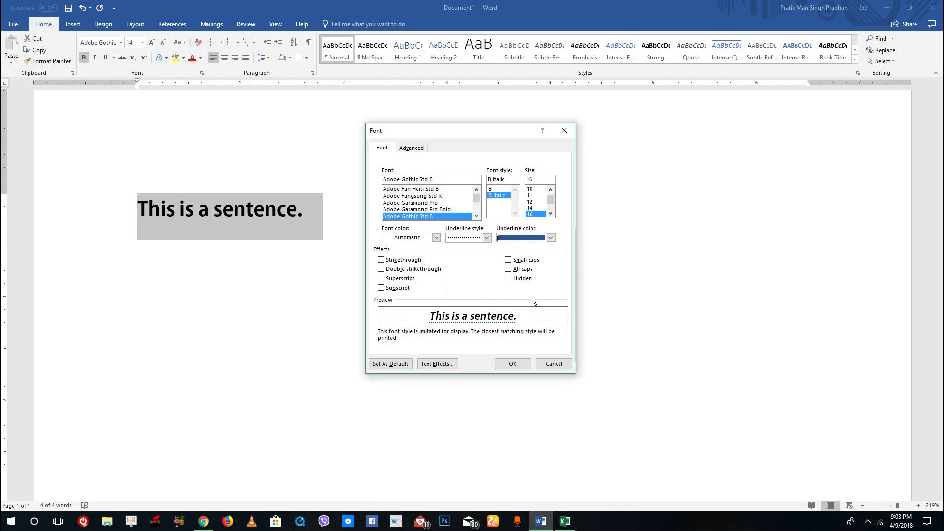
- Preview small caps and all caps, leaving both turned off
left_click(519, 260)
left_click(520, 263)
left_click(521, 267)
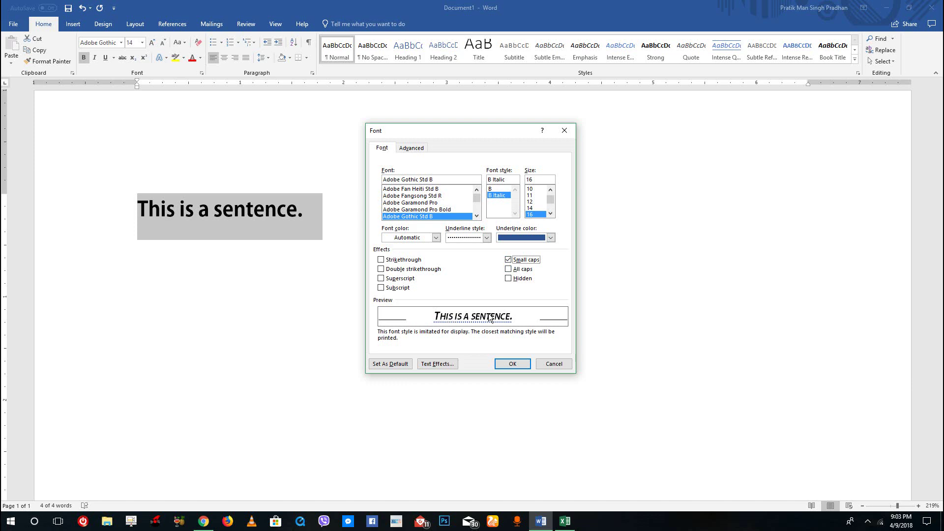
left_click(526, 260)
left_click(524, 271)
left_click(524, 270)
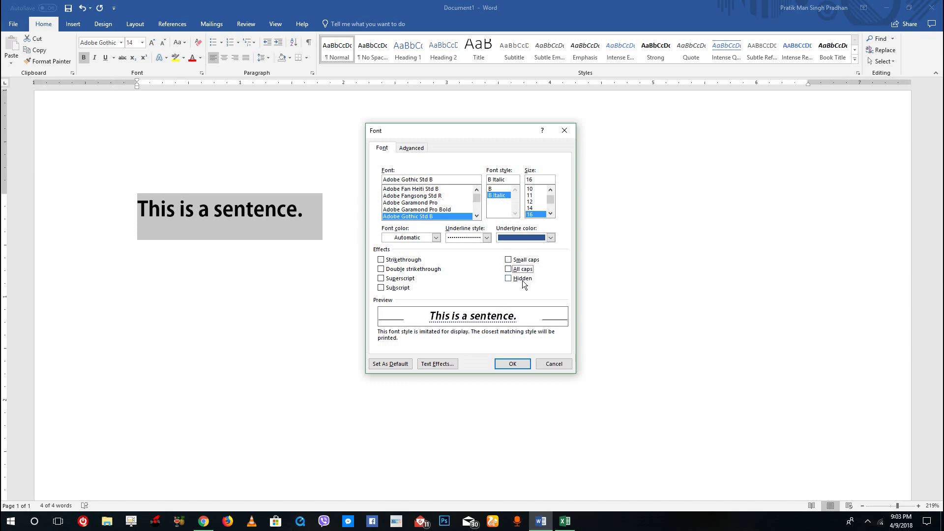
- Add a double strikethrough and try superscript and subscript, leaving them off
left_click(394, 263)
left_click(396, 269)
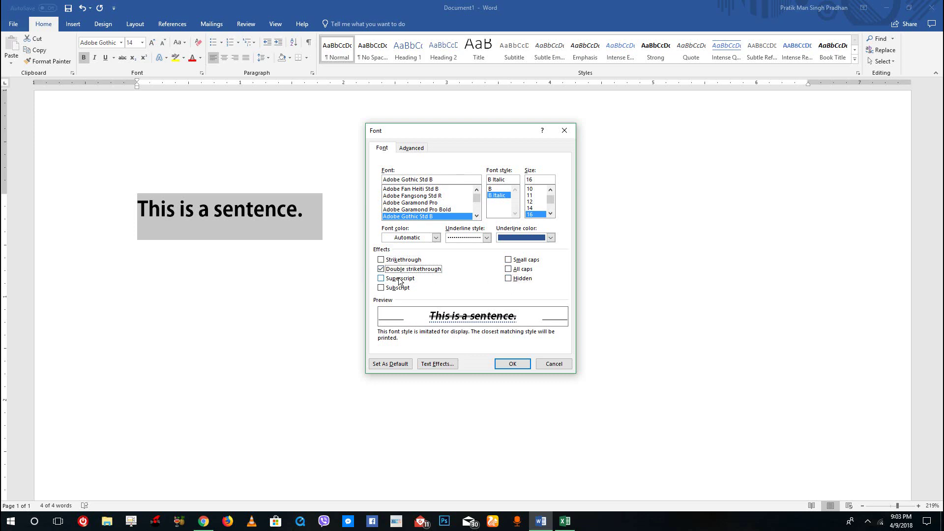
left_click(399, 279)
left_click(399, 280)
left_click(401, 289)
left_click(402, 289)
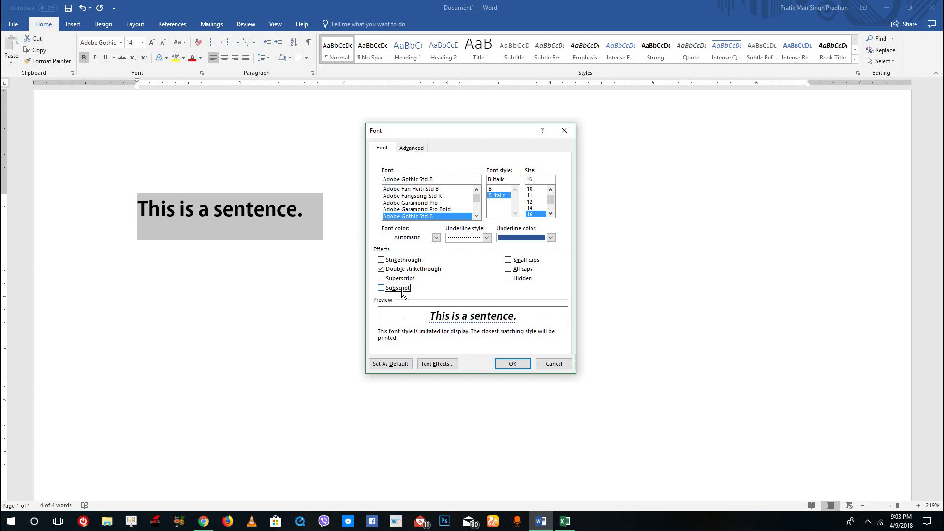
left_click(414, 149)
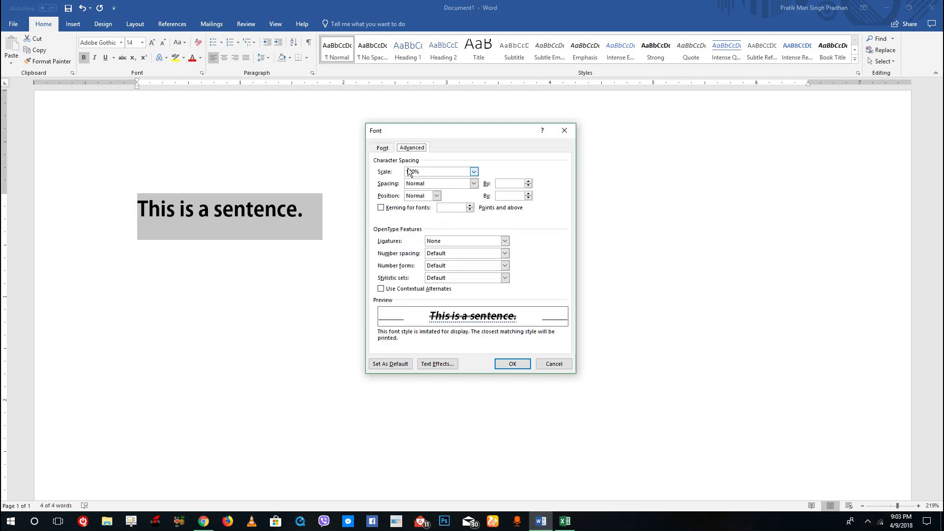
- Remove the double strikethrough from the text
left_click(382, 148)
left_click(386, 269)
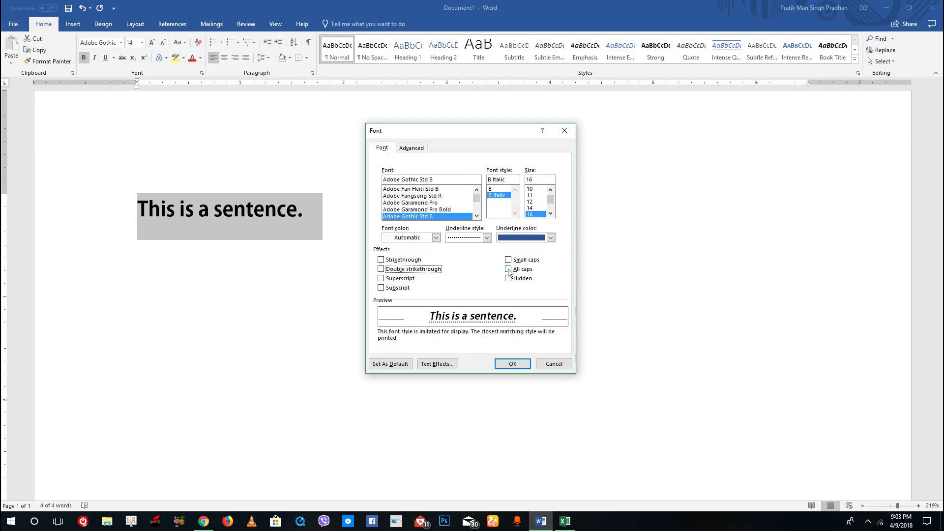
left_click(419, 148)
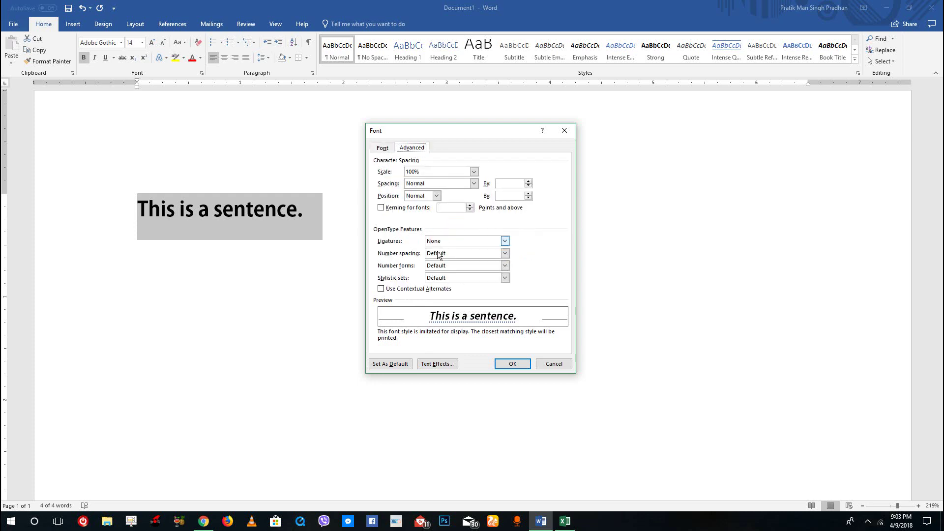
- Try 200% and 33% text scale, then reset scale to 100%
left_click(474, 171)
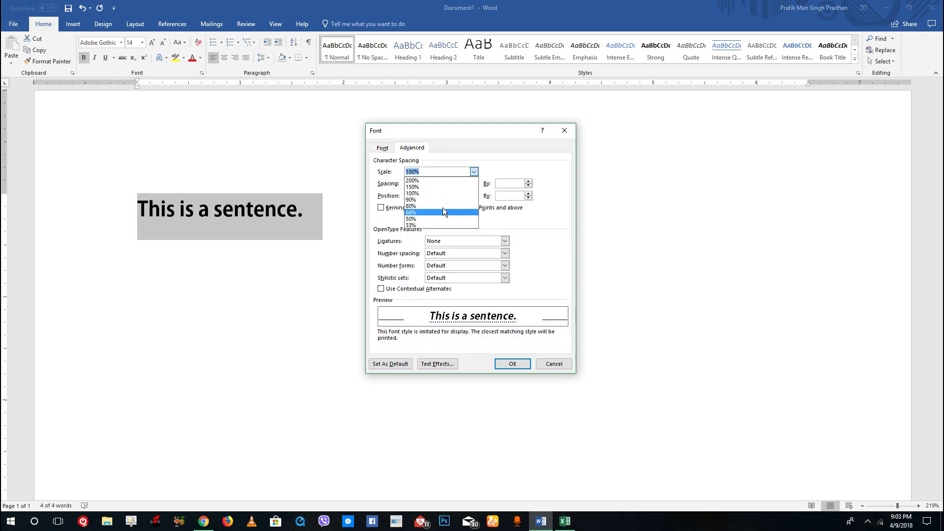
left_click(446, 179)
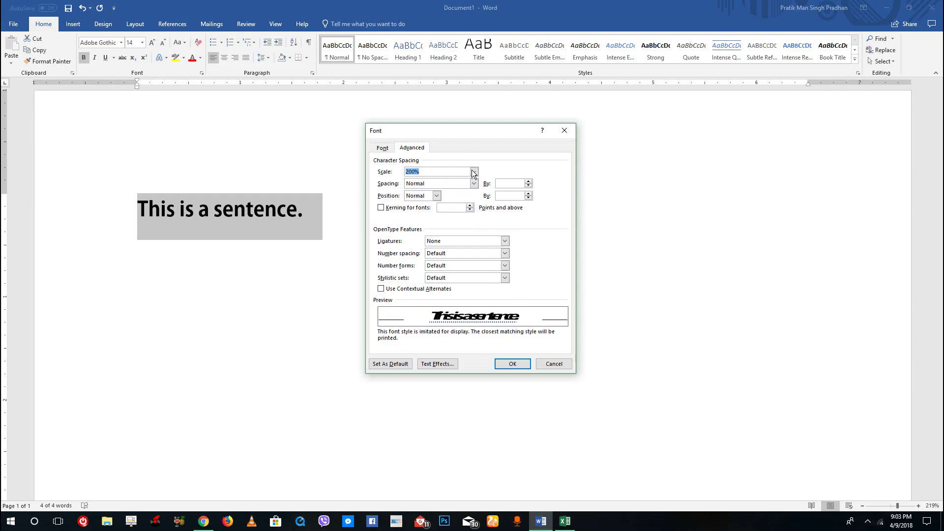
left_click(474, 171)
left_click(422, 223)
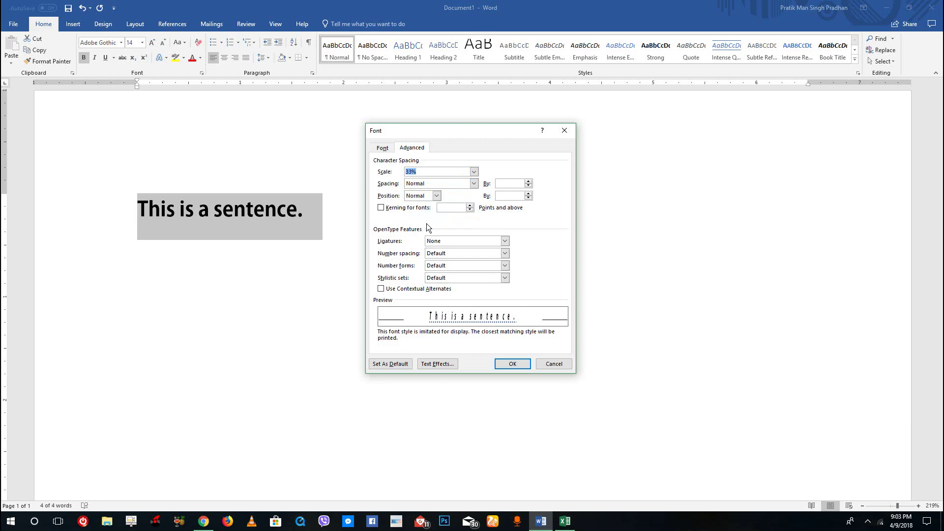
left_click(473, 172)
left_click(447, 191)
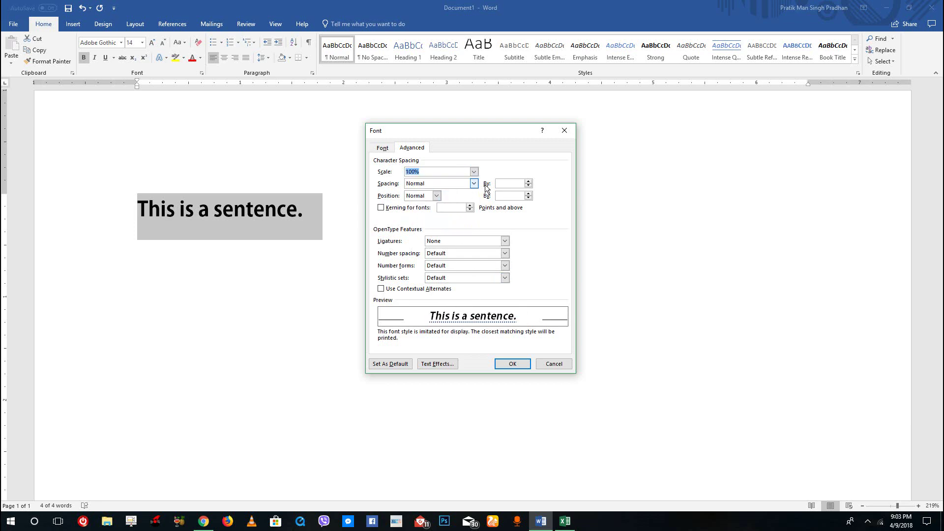
- Set letter spacing to Expanded after trying Condensed
left_click(474, 183)
left_click(451, 196)
left_click(474, 184)
left_click(464, 205)
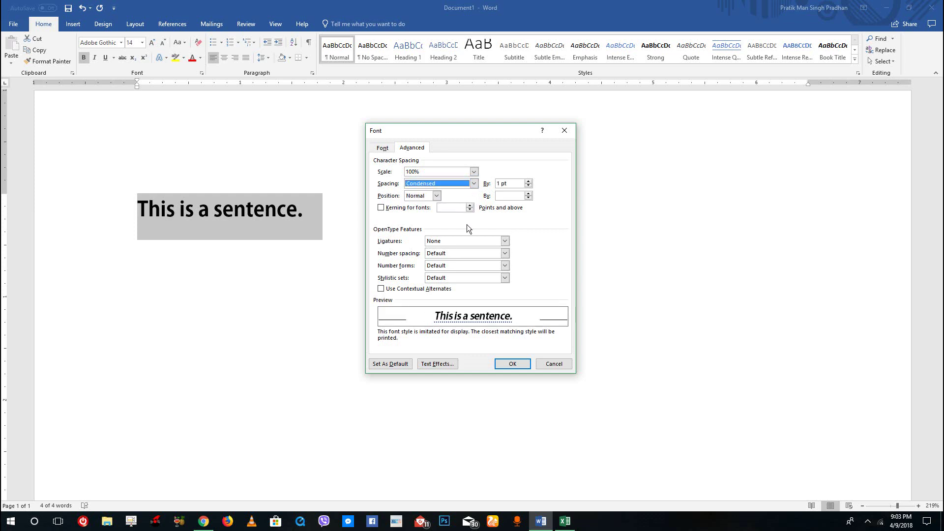
left_click(475, 184)
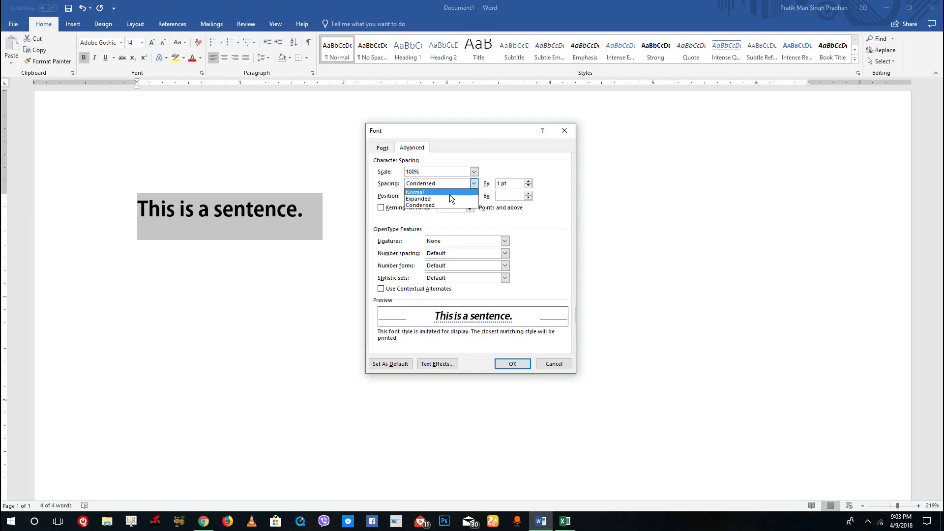
left_click(445, 196)
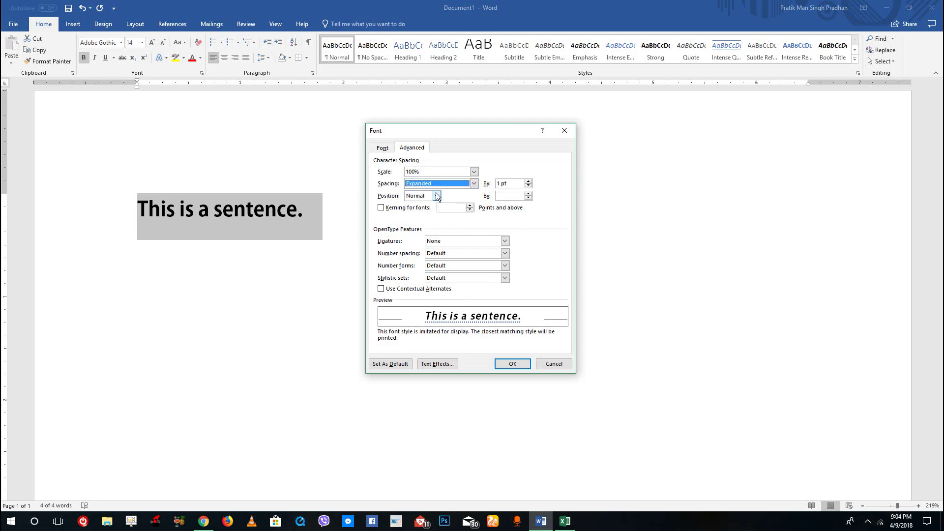
- Try Raised and Lowered text position, returning to Normal
left_click(437, 196)
left_click(431, 211)
left_click(436, 197)
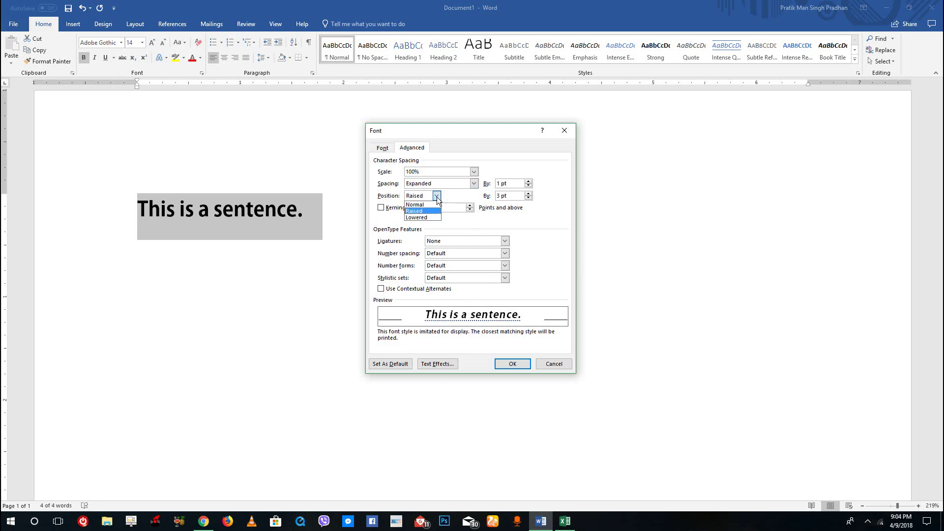
left_click(433, 217)
left_click(437, 196)
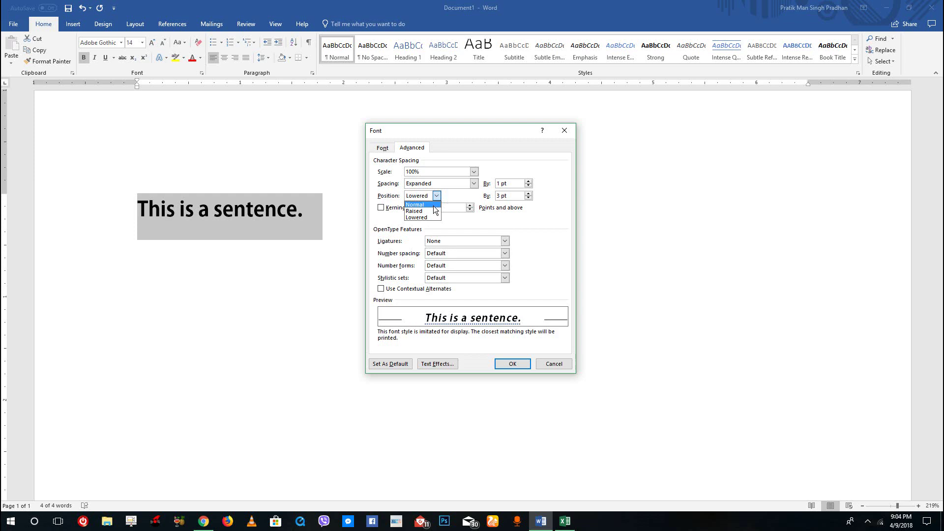
left_click(434, 205)
- Expand the spacing by 2.7 pt and raise the text by 8 pt
left_click(528, 182)
left_click(528, 181)
left_click(529, 181)
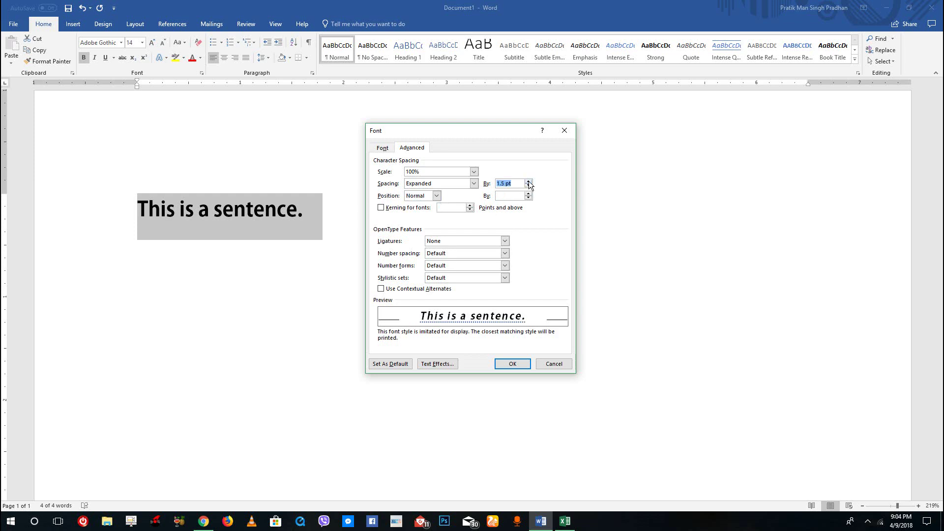
left_click(528, 181)
left_click(529, 181)
left_click(529, 181)
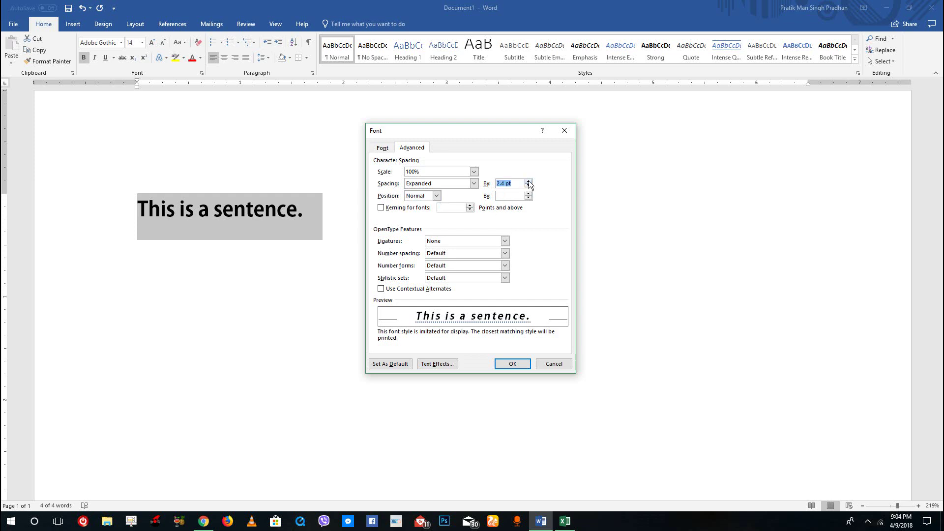
left_click(528, 181)
left_click(435, 196)
left_click(425, 210)
left_click(529, 194)
left_click(529, 194)
left_click(529, 194)
left_click(529, 194)
left_click(530, 193)
- Turn on kerning for fonts 72 pt and above, leaving contextual alternates off
left_click(418, 209)
left_click(470, 205)
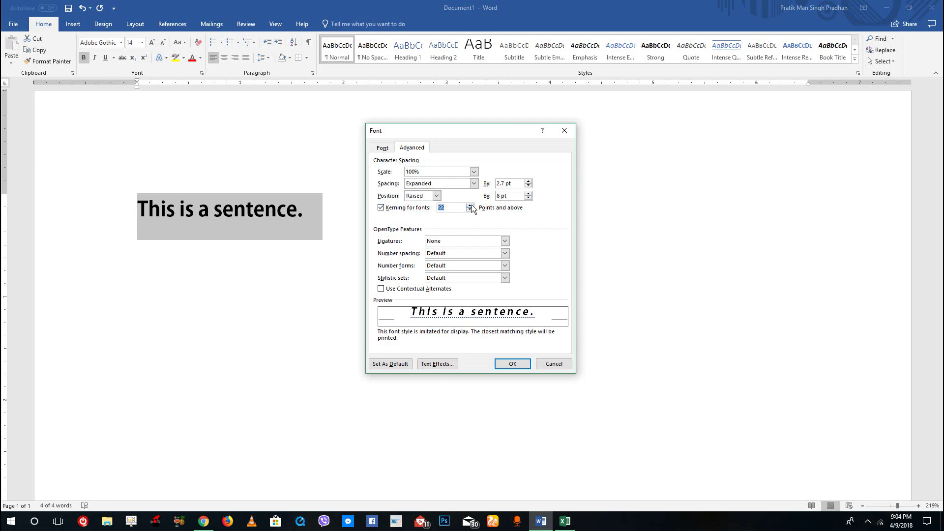
left_click(470, 205)
left_click(470, 206)
left_click(424, 290)
left_click(424, 289)
left_click(424, 290)
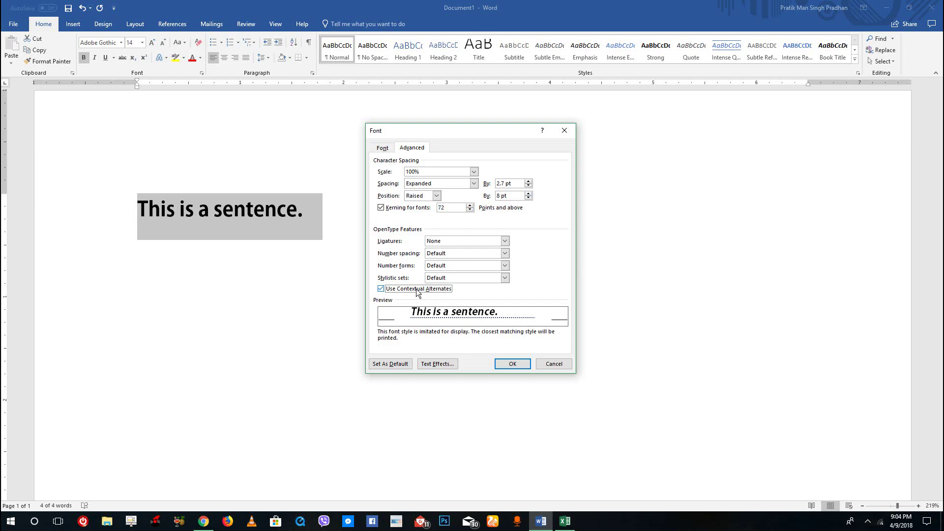
left_click(416, 290)
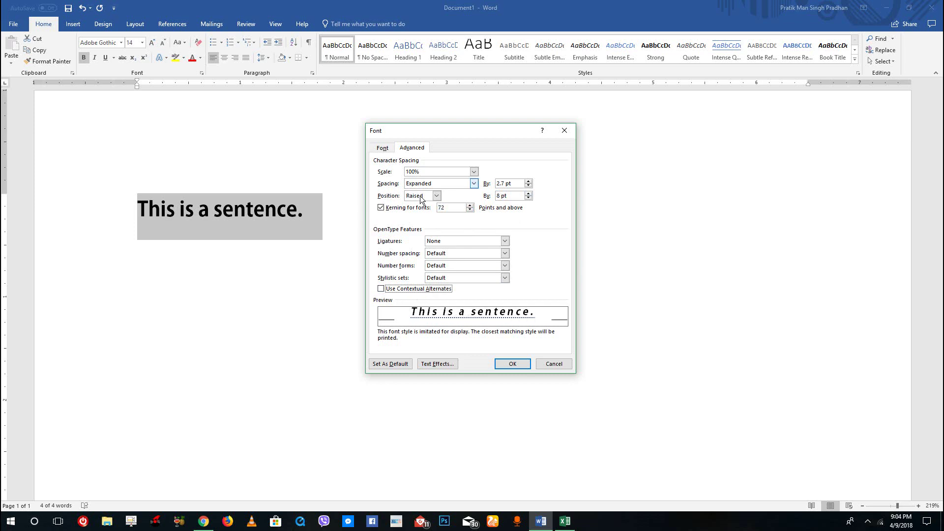
- Apply stylistic set 2 and return to the Font tab
left_click(455, 279)
left_click(445, 300)
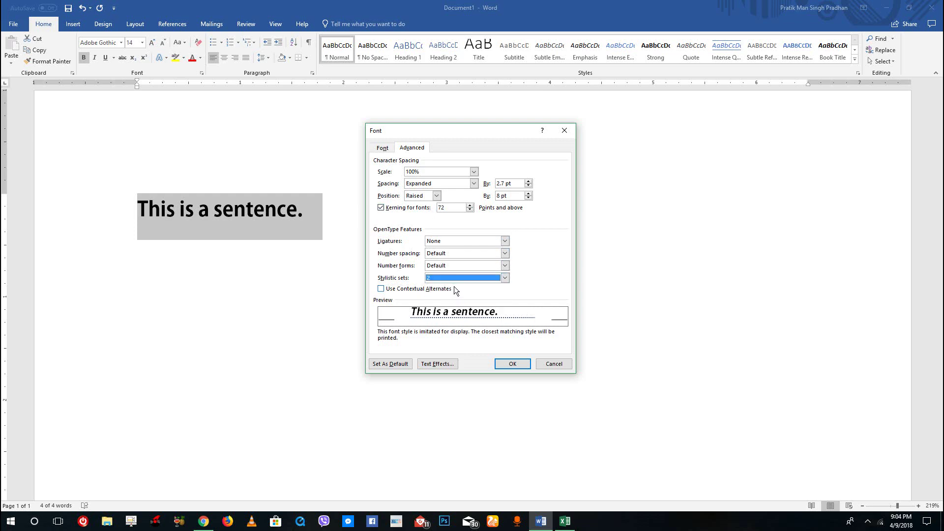
left_click(379, 147)
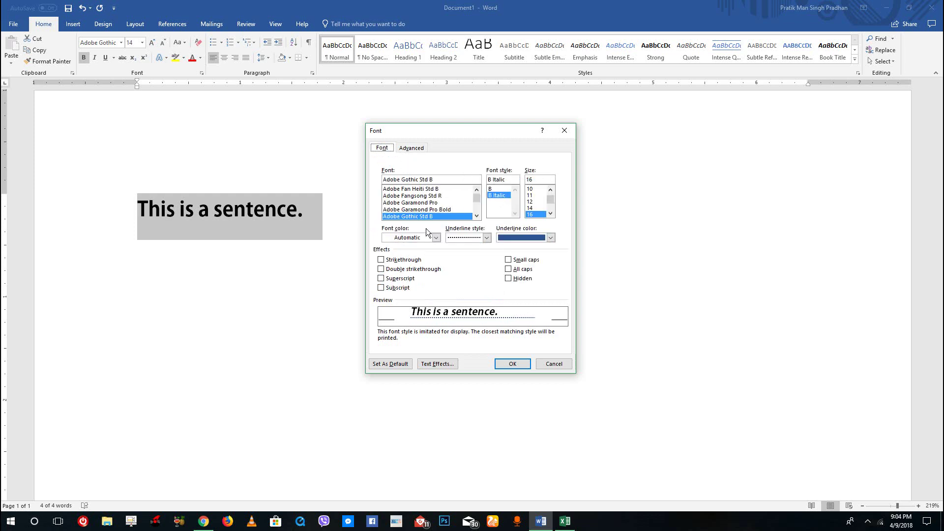
- Give the text a gradient fill using the gold preset in Text Effects
left_click(436, 365)
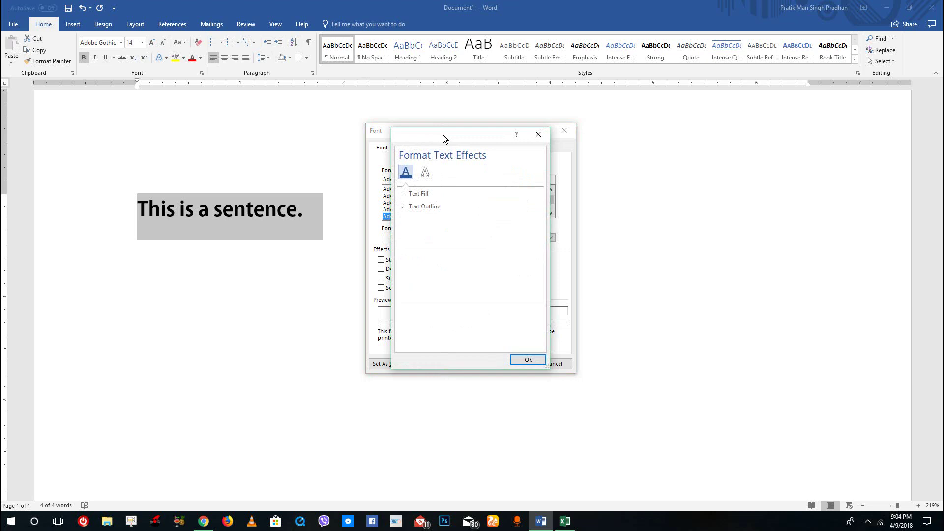
left_click_drag(443, 131, 680, 150)
left_click(641, 213)
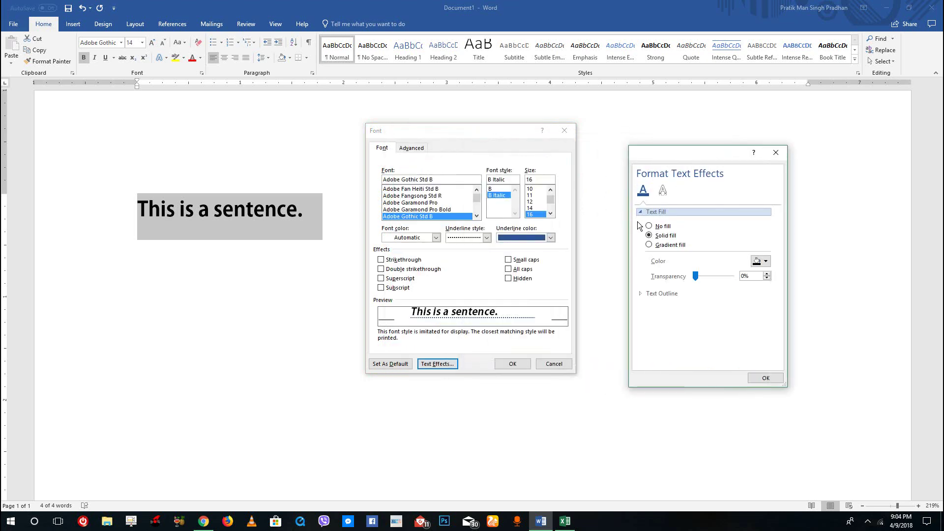
left_click(656, 236)
left_click(649, 246)
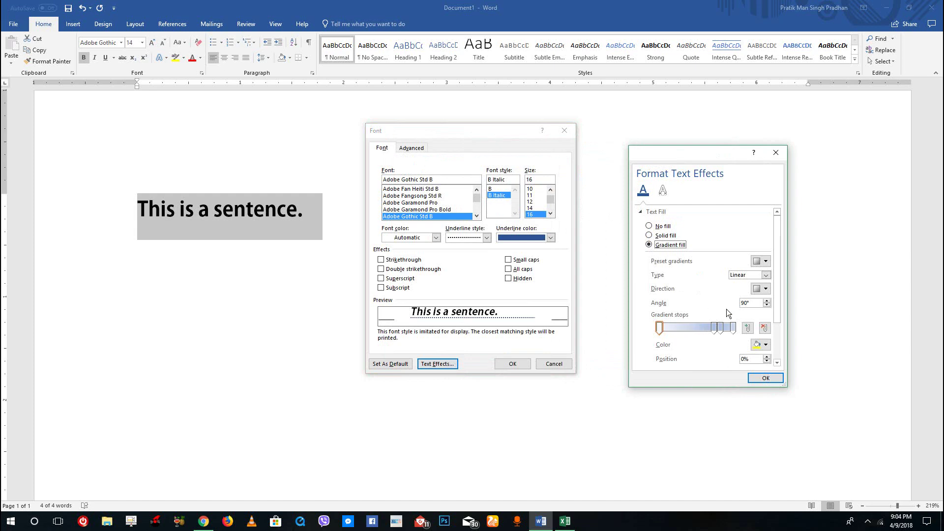
left_click(761, 261)
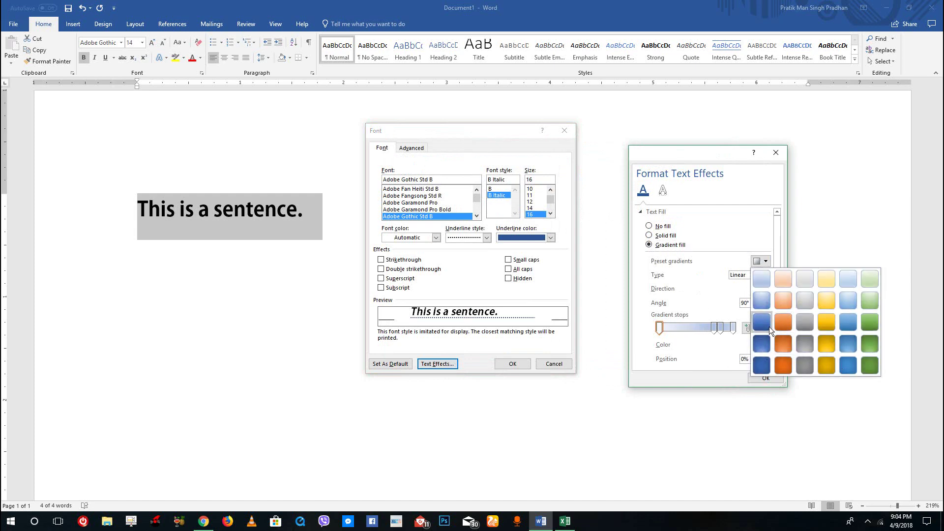
left_click(830, 343)
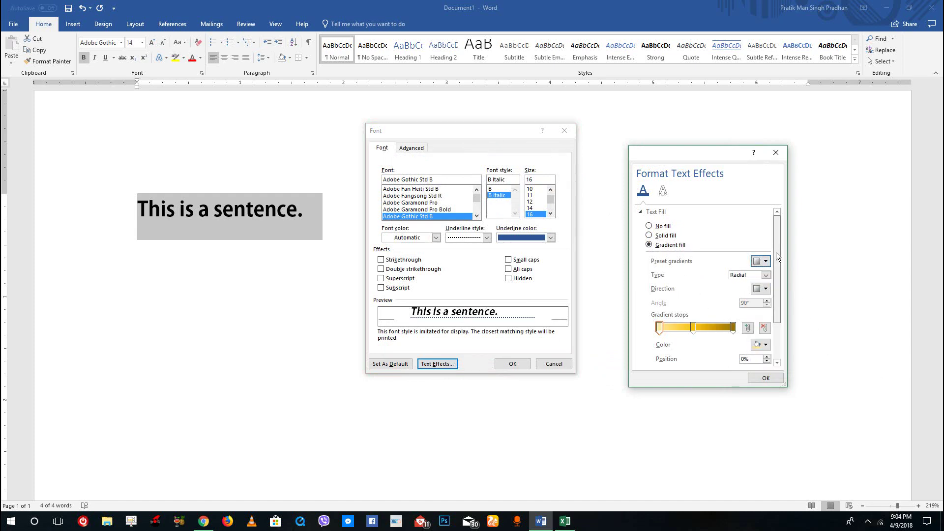
scroll(738, 290, "down", 2)
left_click(701, 319)
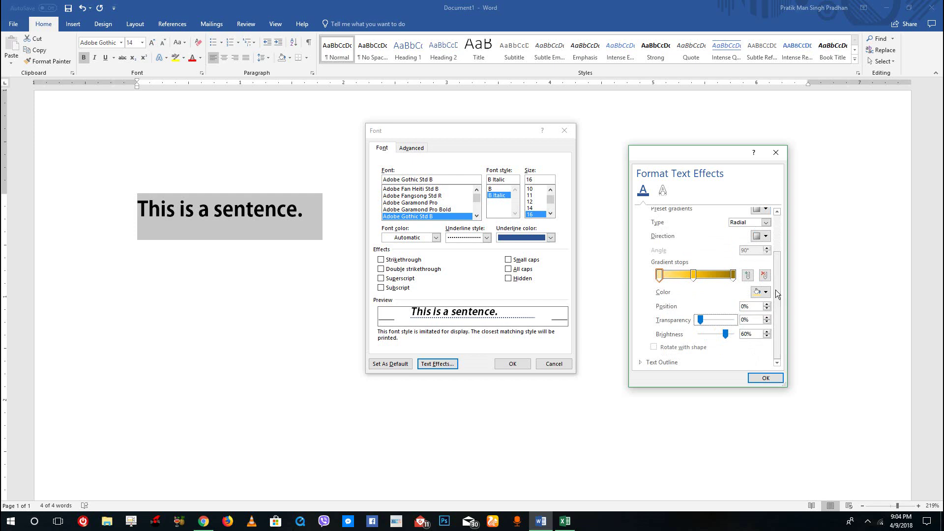
- Give the text a solid line outline and confirm the text effects
left_click(641, 362)
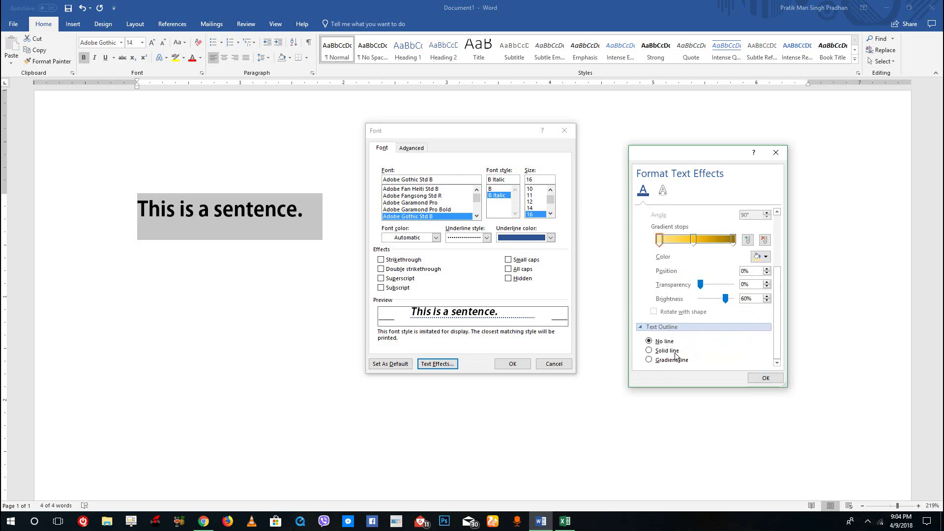
left_click(659, 351)
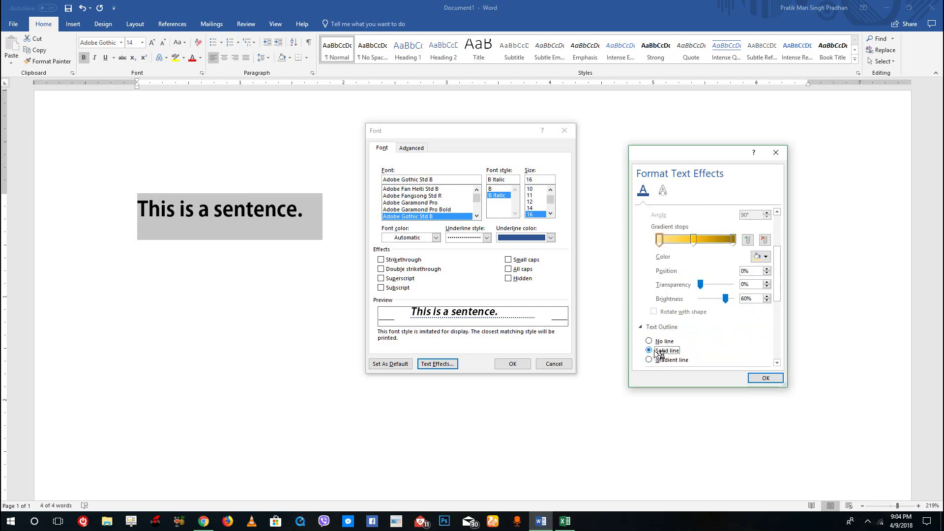
left_click(765, 378)
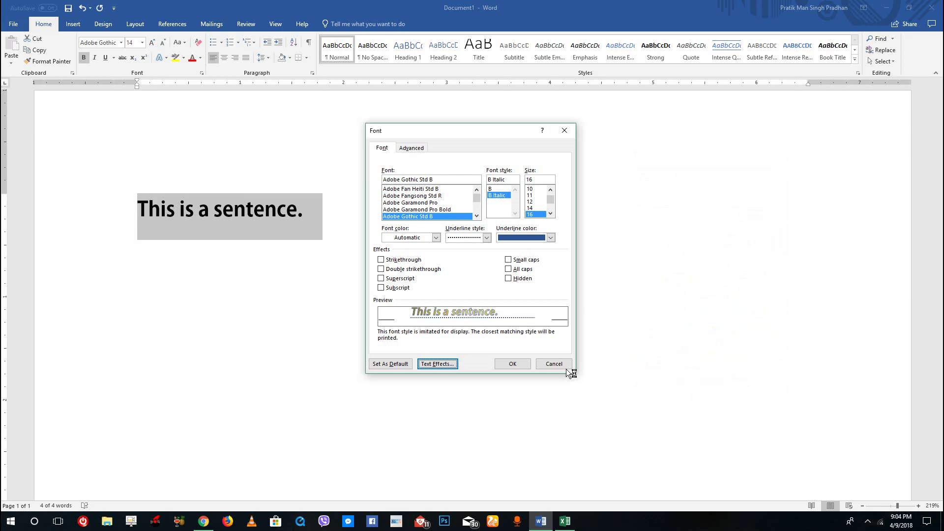
- Apply the font changes and place the cursor just before the period
left_click(510, 364)
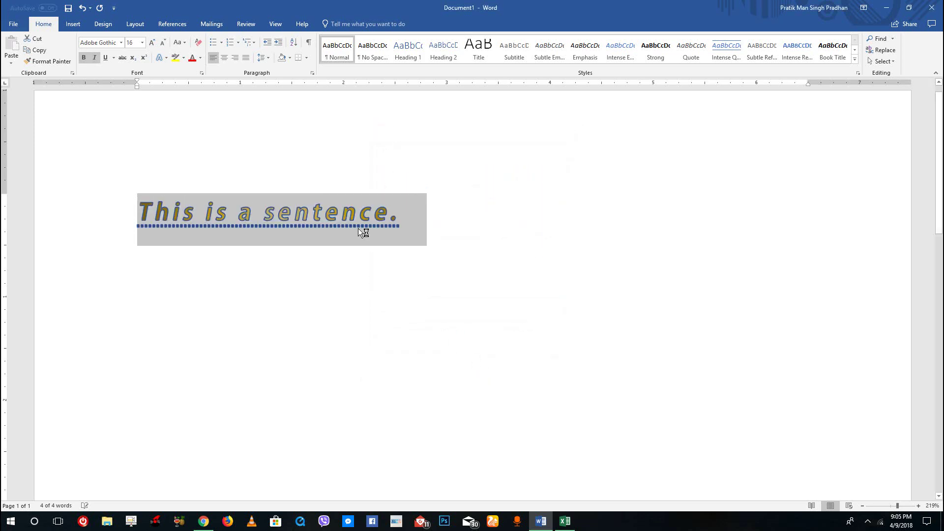
mouse_move(389, 219)
left_mouse_down()
mouse_move(204, 219)
mouse_move(399, 221)
left_mouse_up()
left_click(396, 219)
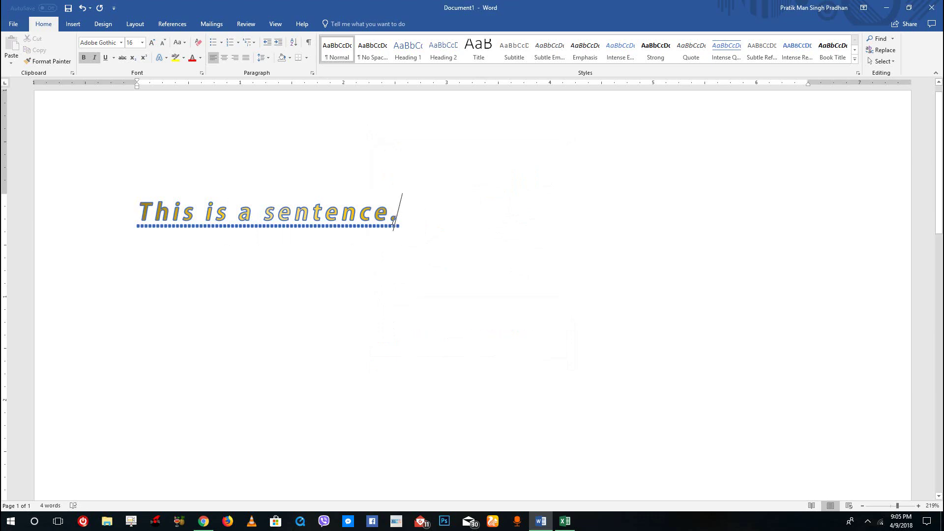
- Insert ' from TUTORTUBE' before the period, fixing the typos
type("frme")
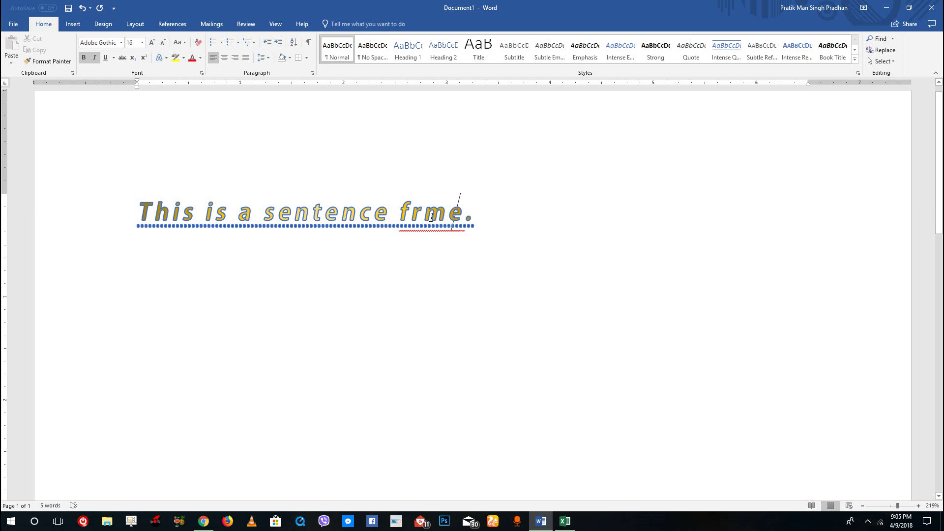
left_click_drag(451, 224, 416, 226)
key("BackSpace")
key("Delete")
type("r")
type("om TUTORTUB")
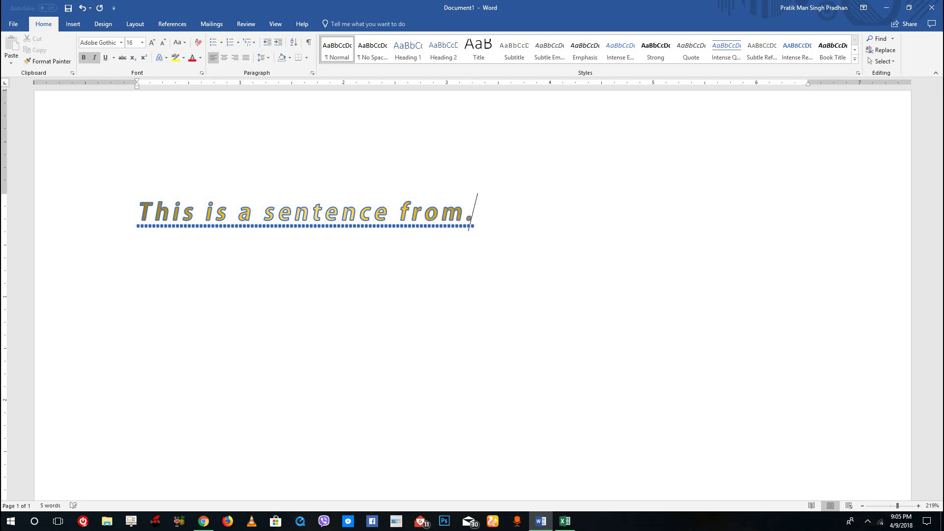
type("E")
key("End")
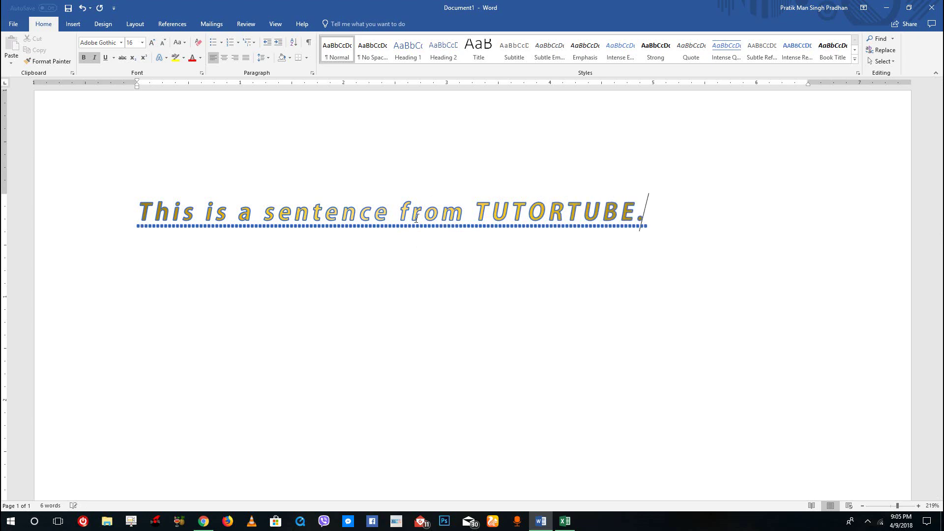